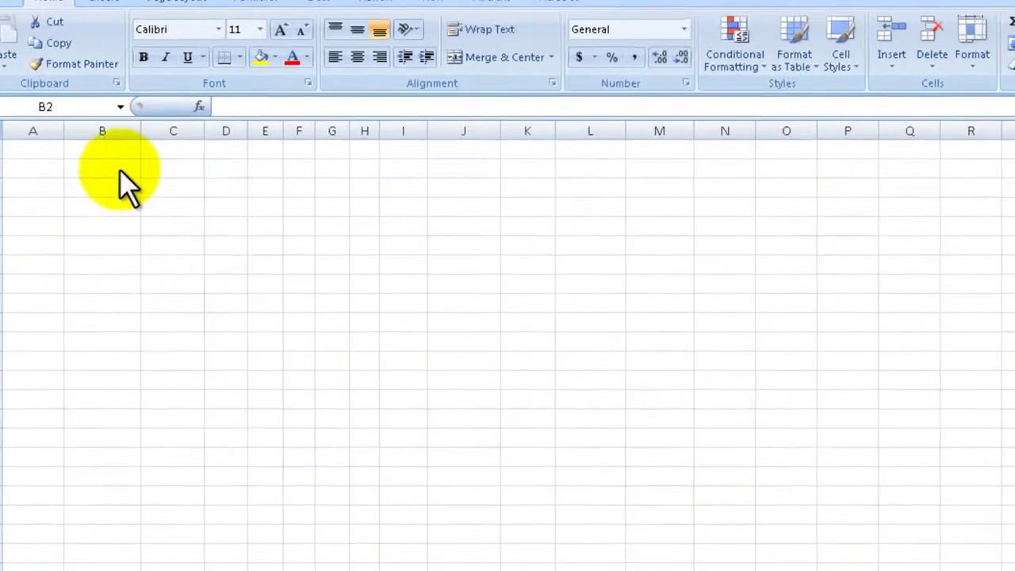
- Enter January in cell B2 and February in C2, continuing along the row to I2
{"action": "left_click", "coordinate": [127, 187]}
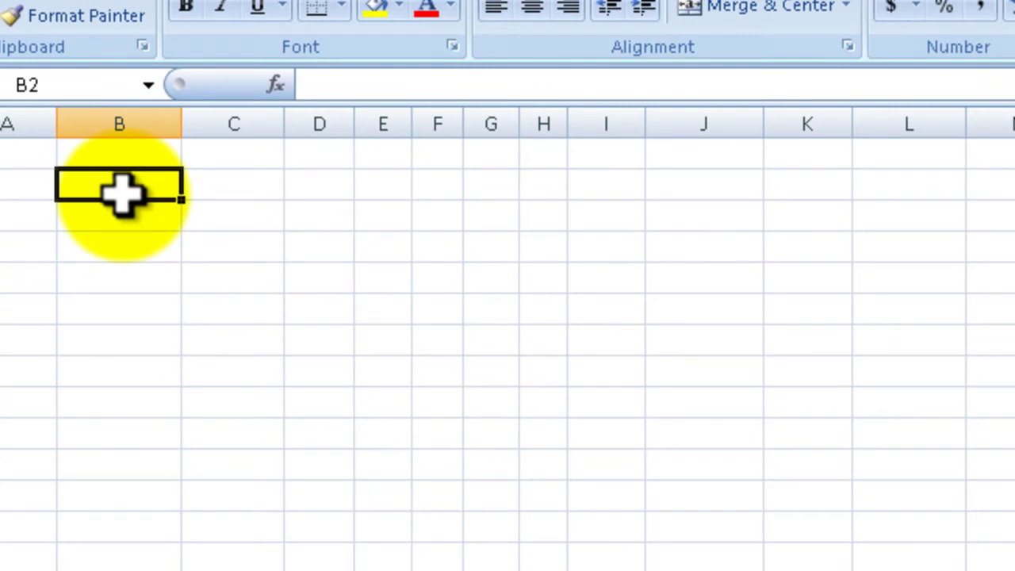
{"action": "type", "text": "January"}
{"action": "key", "text": "Tab"}
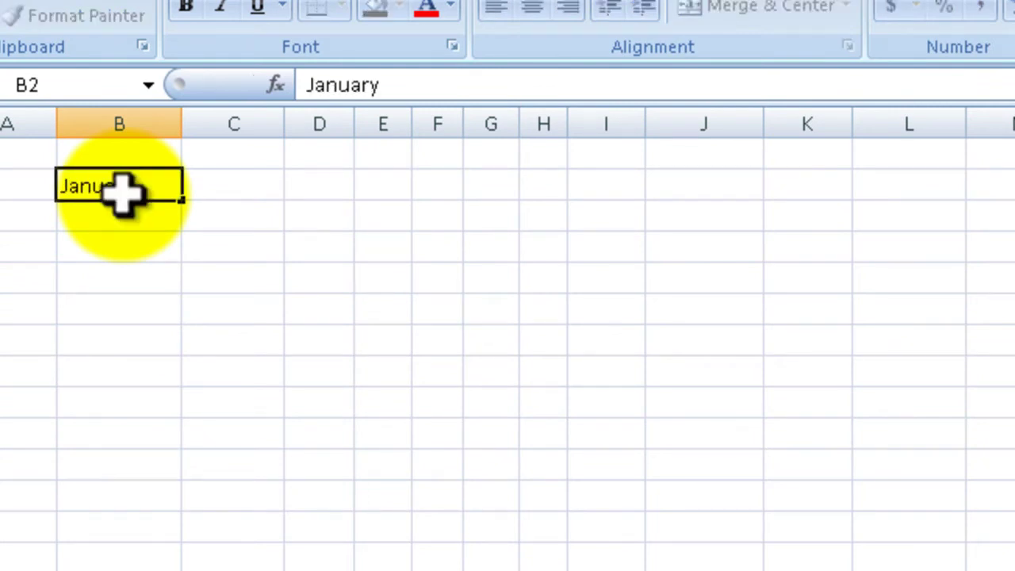
{"action": "type", "text": "February"}
{"action": "key", "text": "Tab"}
{"action": "key", "text": "Tab"}
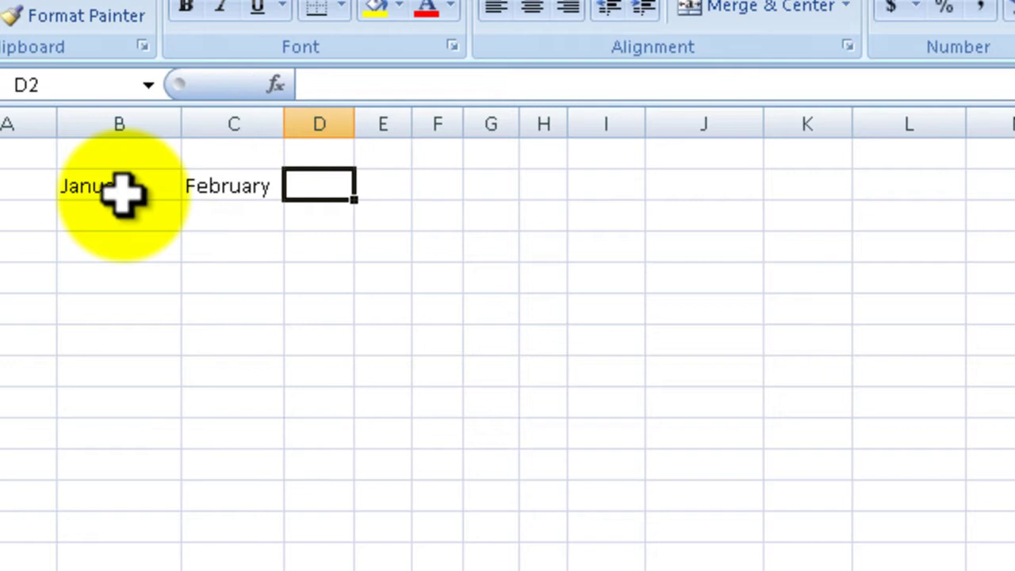
{"action": "key", "text": "Tab"}
{"action": "key", "text": "Tab"}
{"action": "key", "text": "Tab"}
{"action": "key", "text": "Tab"}
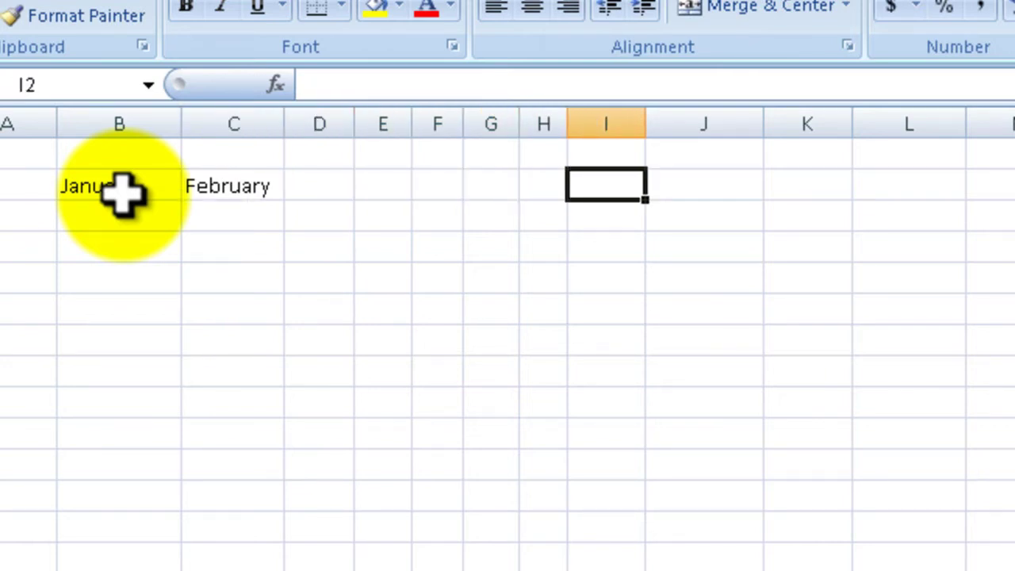
- Retype January in cell B2 and February in cell C2
{"action": "left_click", "coordinate": [121, 193]}
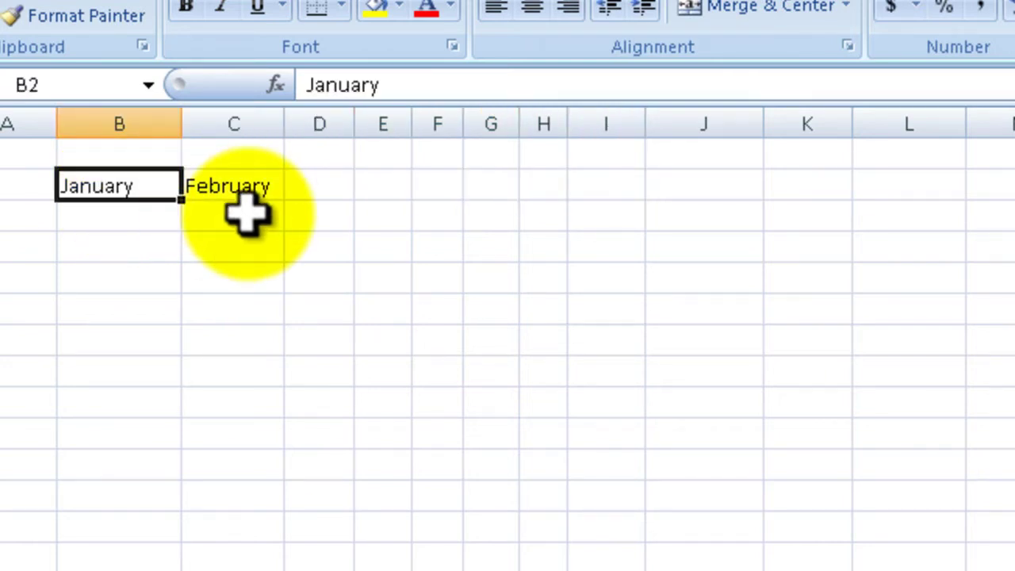
{"action": "type", "text": "January"}
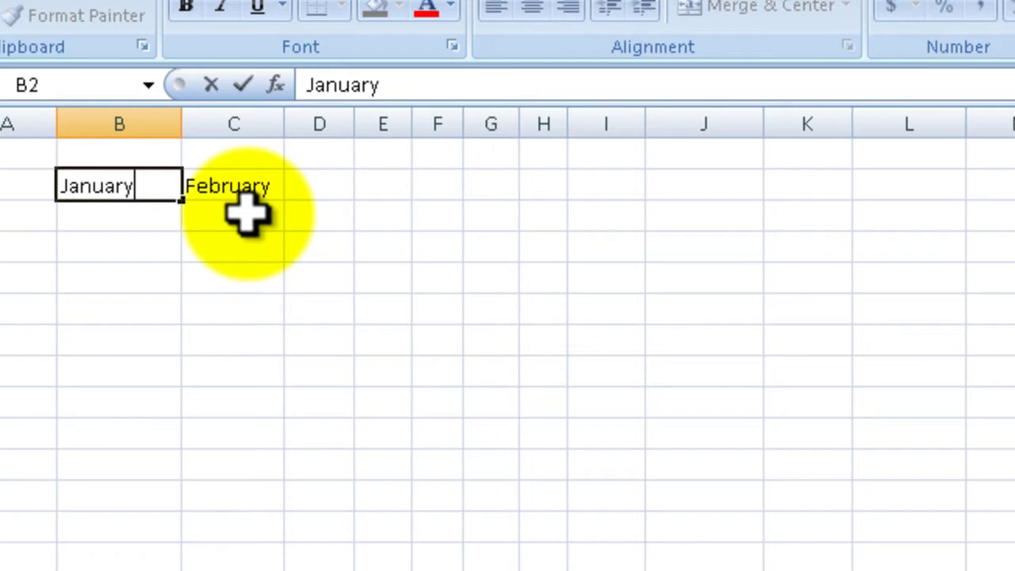
{"action": "key", "text": "Tab"}
{"action": "type", "text": "Februar"}
{"action": "key", "text": "BackSpace"}
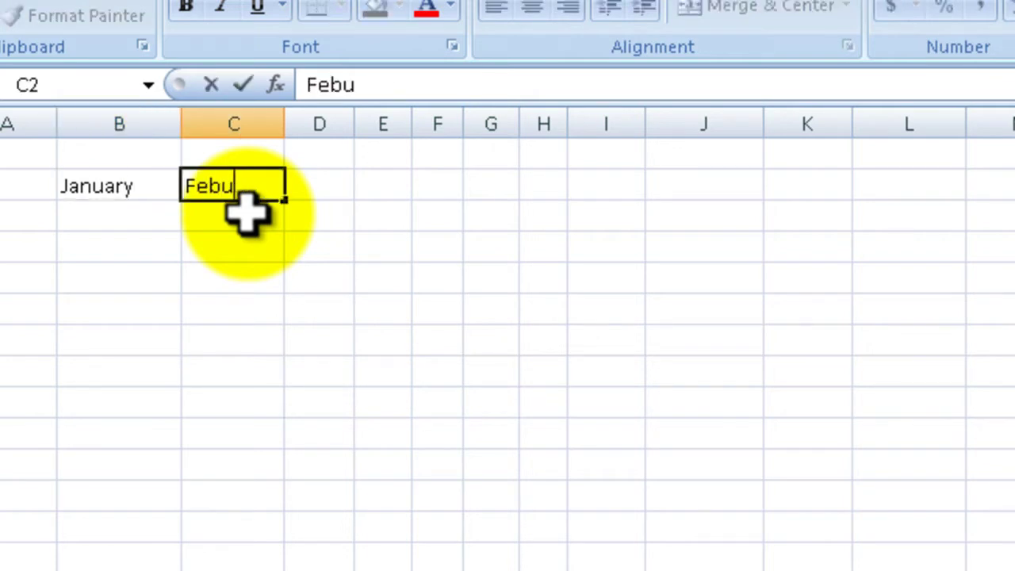
{"action": "key", "text": "BackSpace"}
{"action": "type", "text": "ruary"}
{"action": "key", "text": "Tab"}
{"action": "key", "text": "Down"}
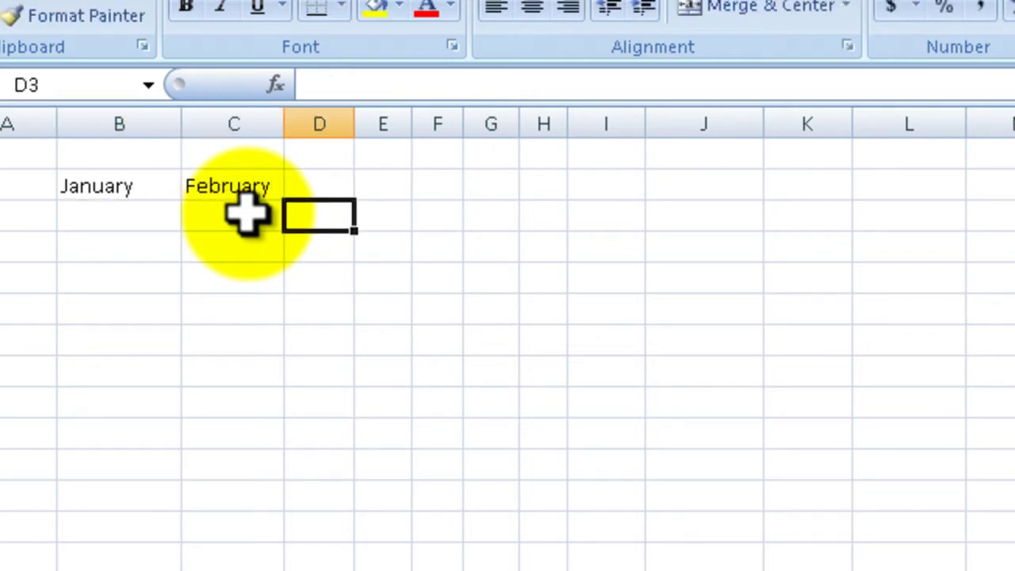
- Delete February from cell C2, leaving only January in row 2
{"action": "left_click", "coordinate": [246, 212]}
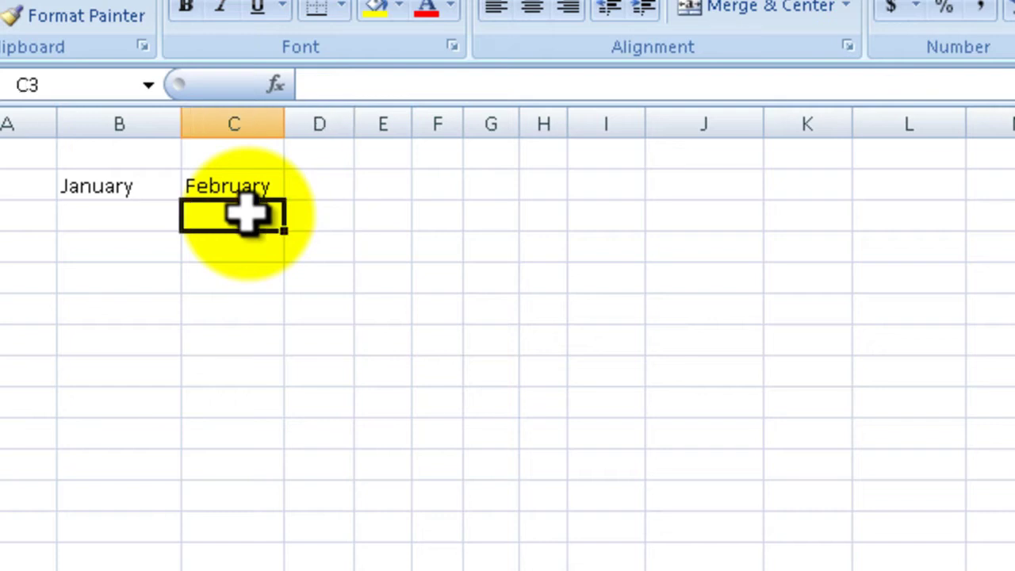
{"action": "key", "text": "Up"}
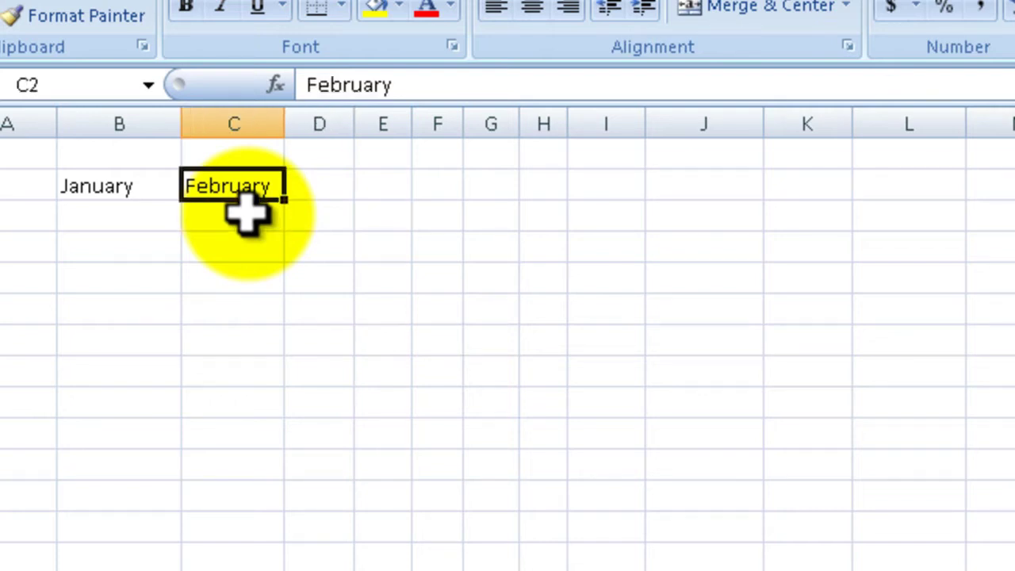
{"action": "key", "text": "Delete"}
{"action": "key", "text": "Left"}
{"action": "key", "text": "Down"}
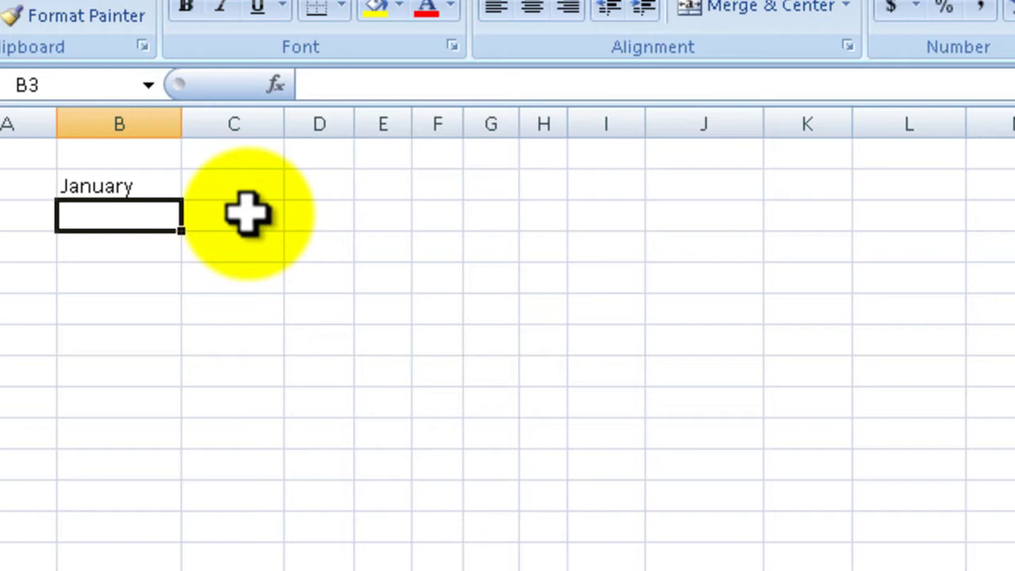
- AutoFill the months from January in B2 across row 2 to December in M2
{"action": "left_click", "coordinate": [137, 186]}
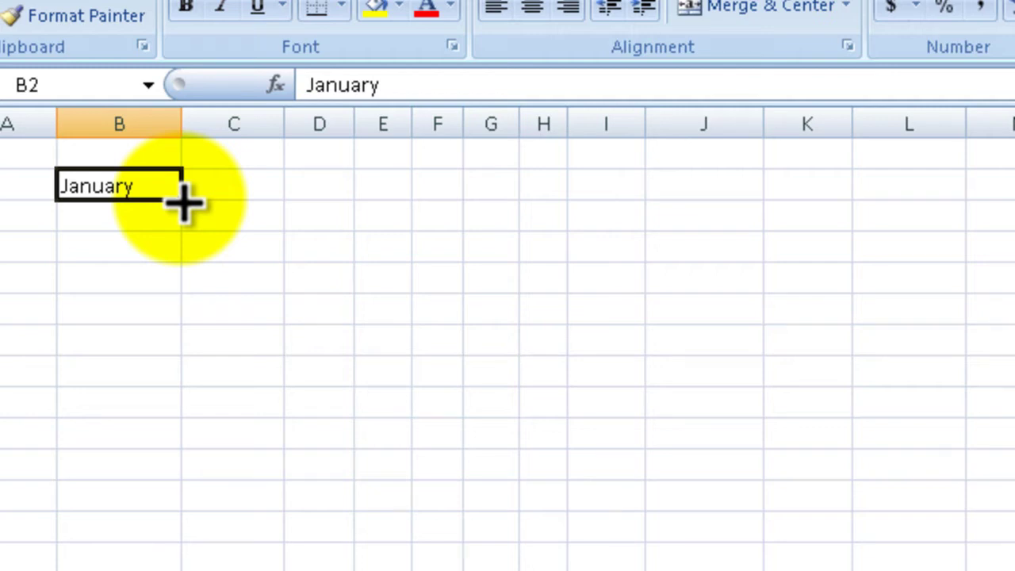
{"action": "left_click_drag", "start_coordinate": [183, 203], "coordinate": [1014, 200]}
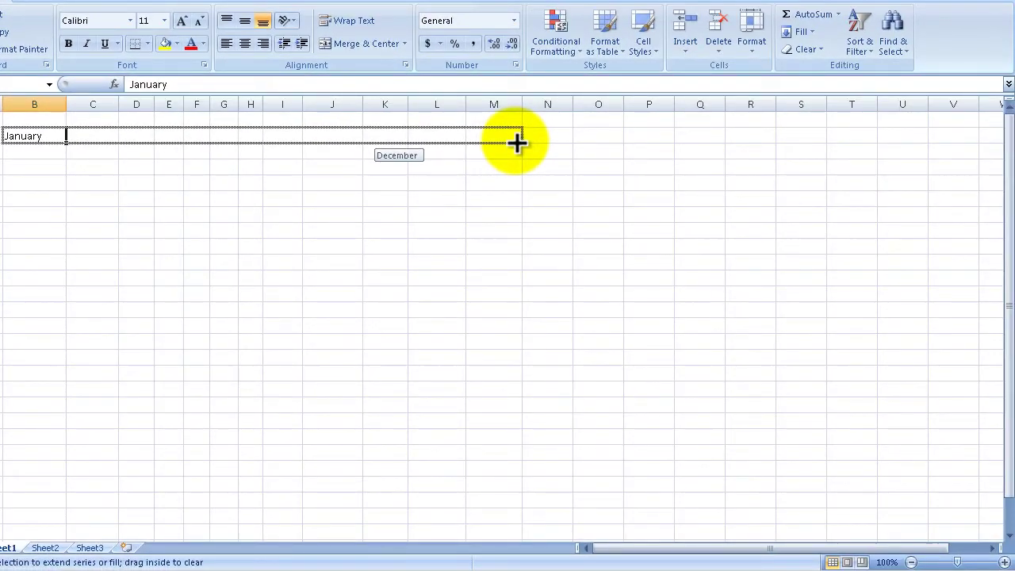
{"action": "left_click_drag", "start_coordinate": [517, 142], "coordinate": [517, 142]}
{"action": "left_click", "coordinate": [389, 243]}
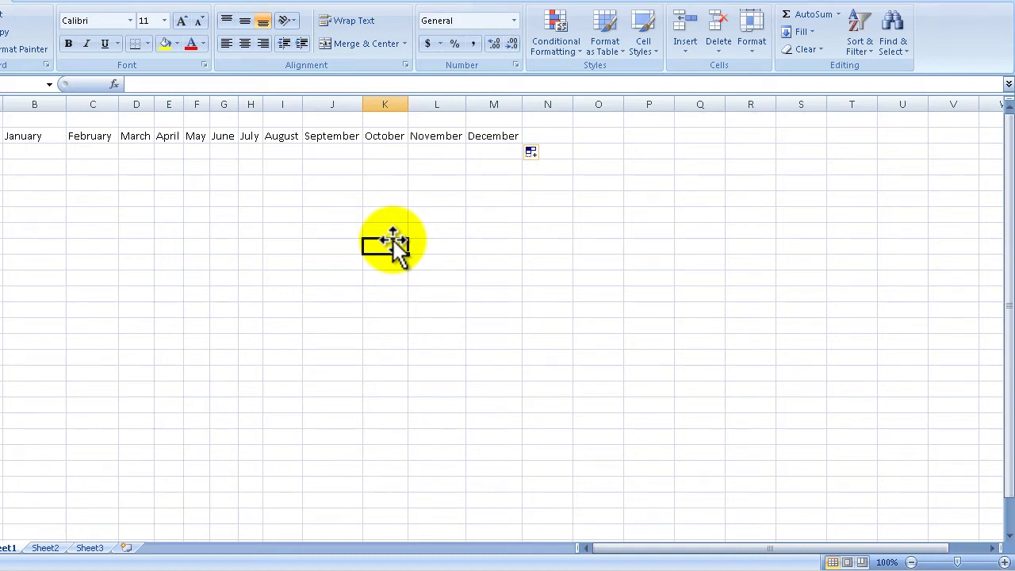
- AutoFill the months from January in B2 down column B to December in B13
{"action": "left_click", "coordinate": [56, 136]}
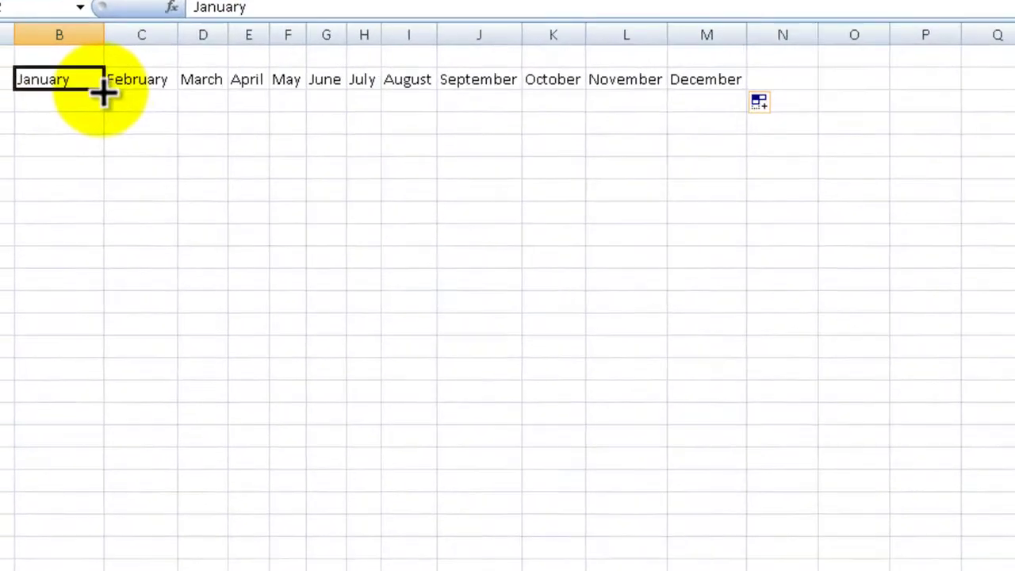
{"action": "left_click_drag", "start_coordinate": [126, 60], "coordinate": [146, 347]}
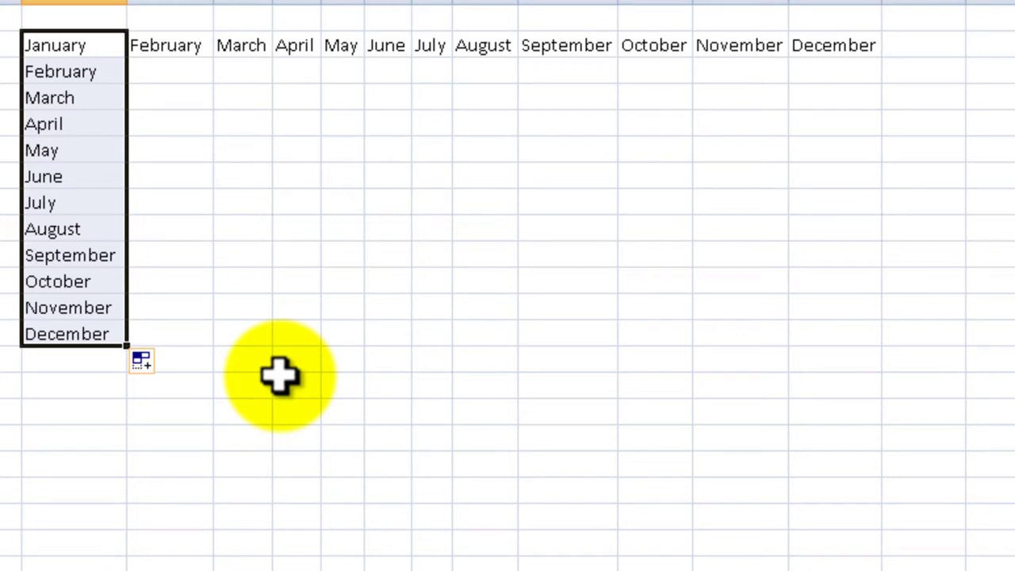
{"action": "left_click", "coordinate": [91, 46]}
- AutoFill the months from February in C2 down column C to the second December in C24
{"action": "left_click", "coordinate": [188, 43]}
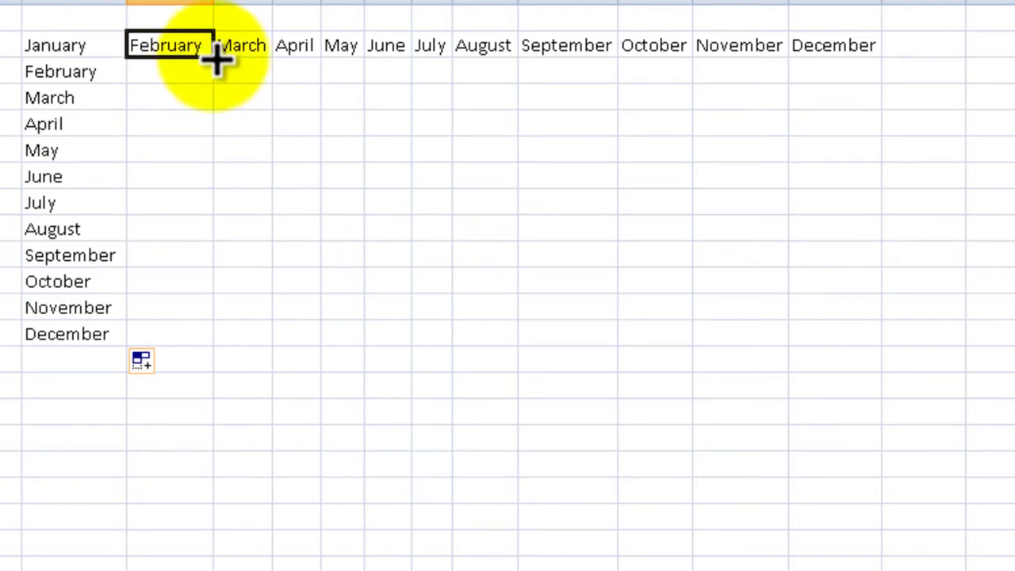
{"action": "left_click_drag", "start_coordinate": [214, 60], "coordinate": [220, 317]}
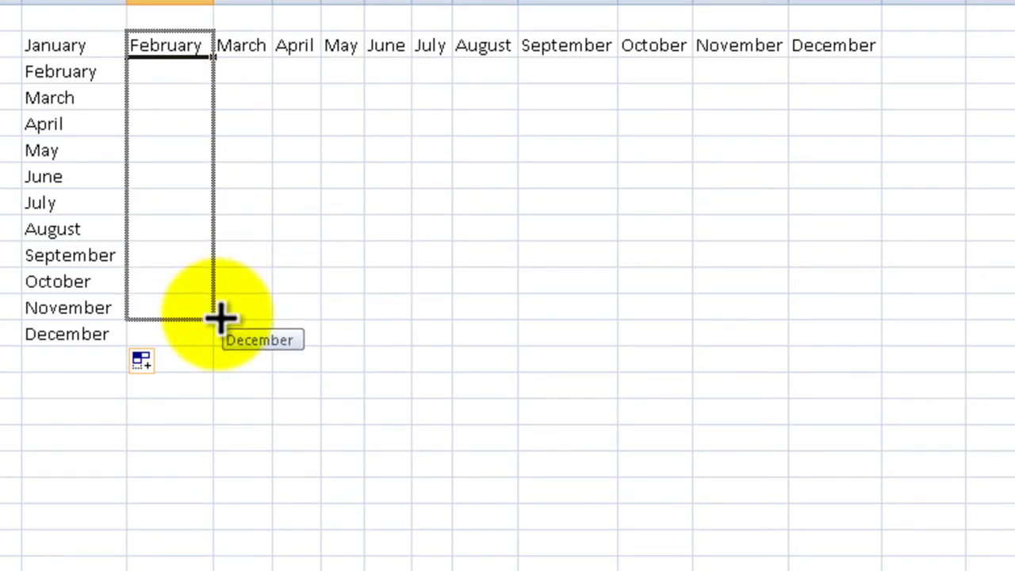
{"action": "left_click_drag", "start_coordinate": [220, 317], "coordinate": [244, 570]}
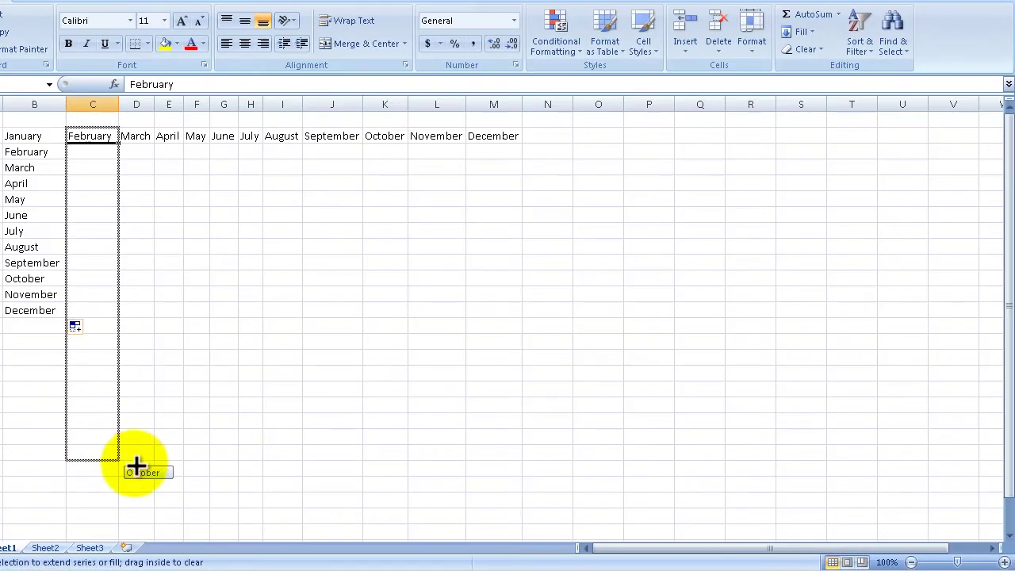
{"action": "left_click_drag", "start_coordinate": [137, 466], "coordinate": [135, 492]}
{"action": "left_click", "coordinate": [113, 448]}
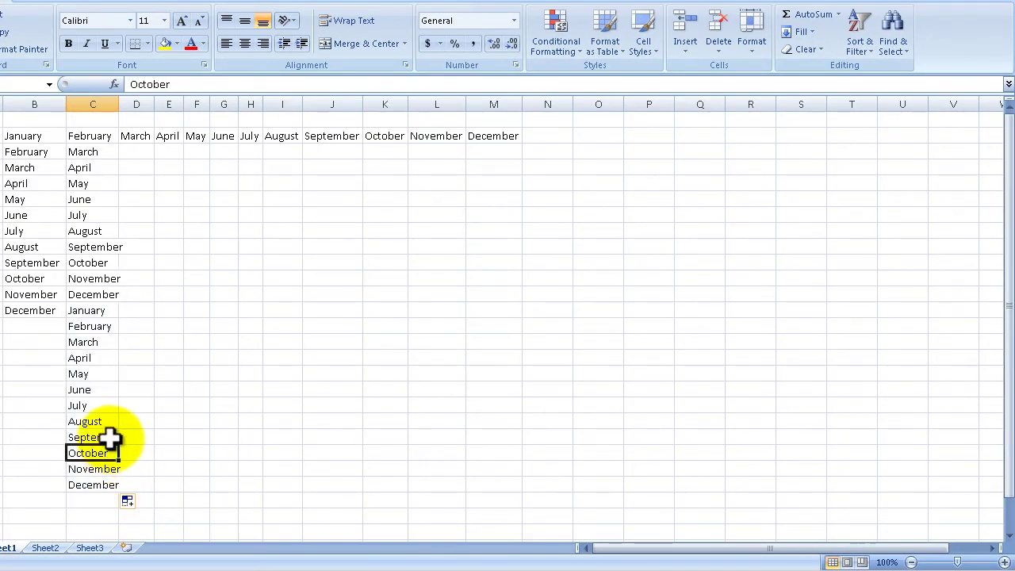
{"action": "left_click", "coordinate": [100, 297]}
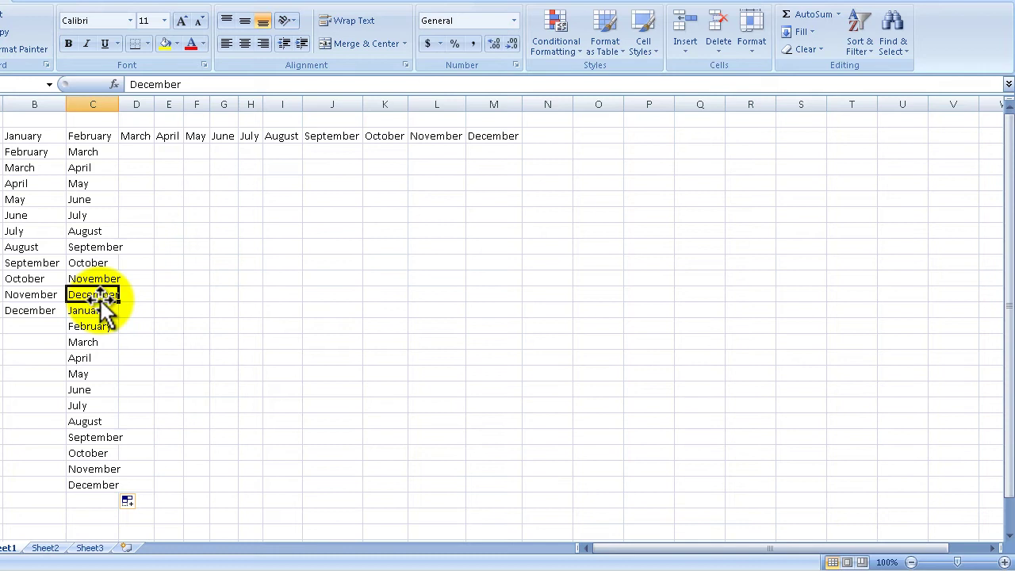
{"action": "left_click", "coordinate": [100, 311]}
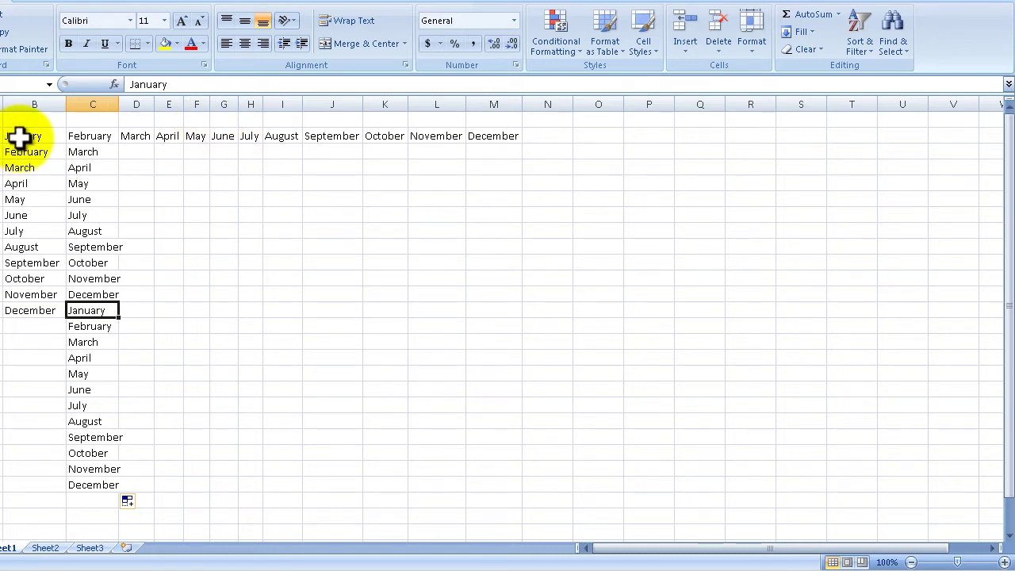
- Clear all the month names from the range B2:M25
{"action": "left_click_drag", "start_coordinate": [18, 137], "coordinate": [514, 494]}
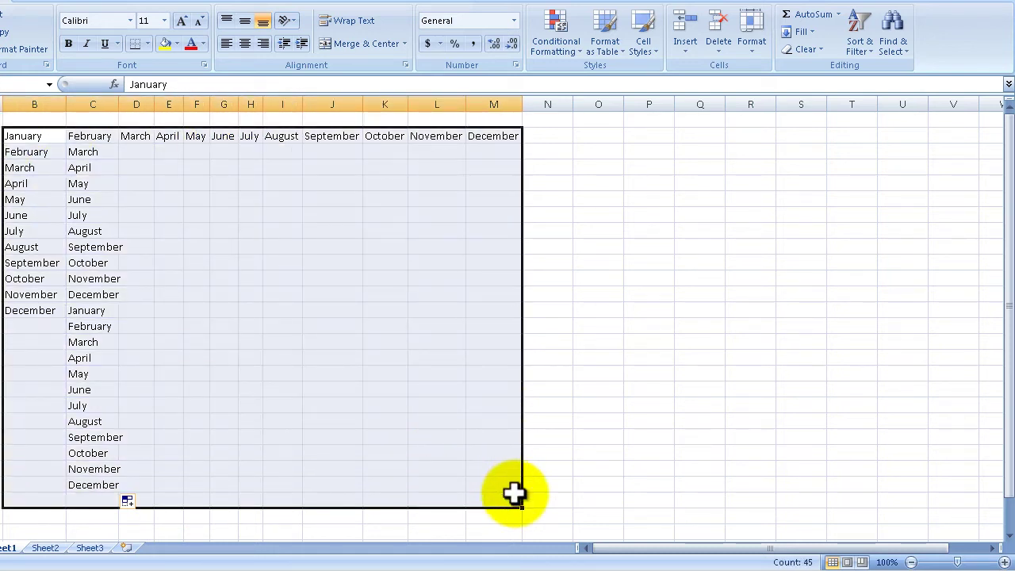
{"action": "key", "text": "Delete"}
{"action": "left_click", "coordinate": [176, 267]}
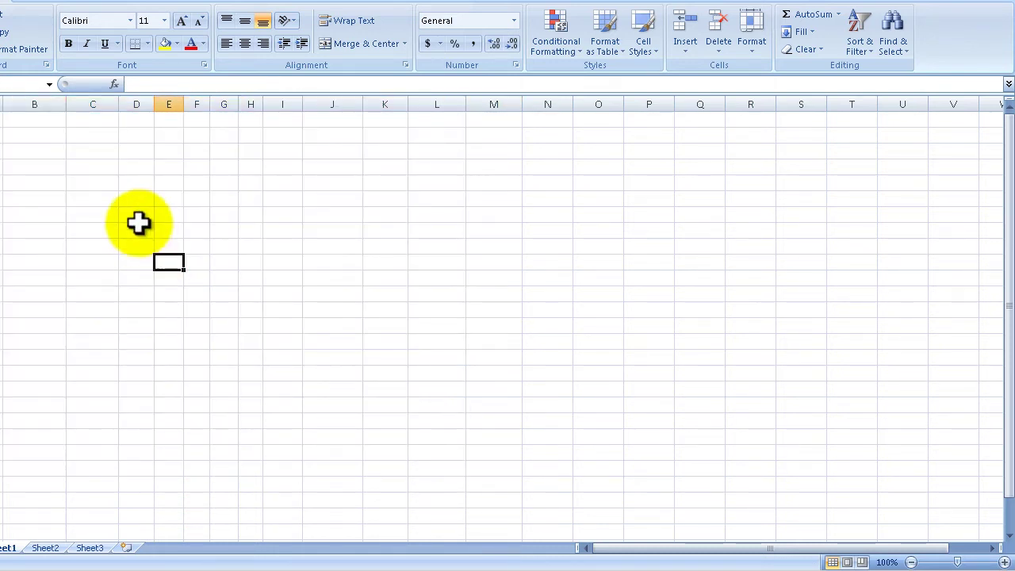
- Enter 1 in cell B2 and fill it across row 2 to column M
{"action": "left_click", "coordinate": [56, 139]}
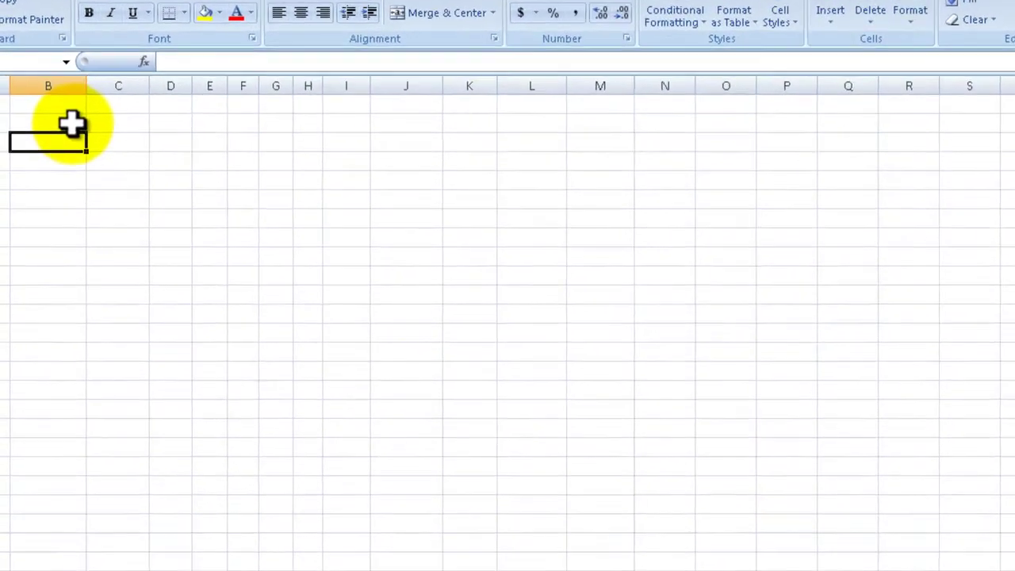
{"action": "type", "text": "1"}
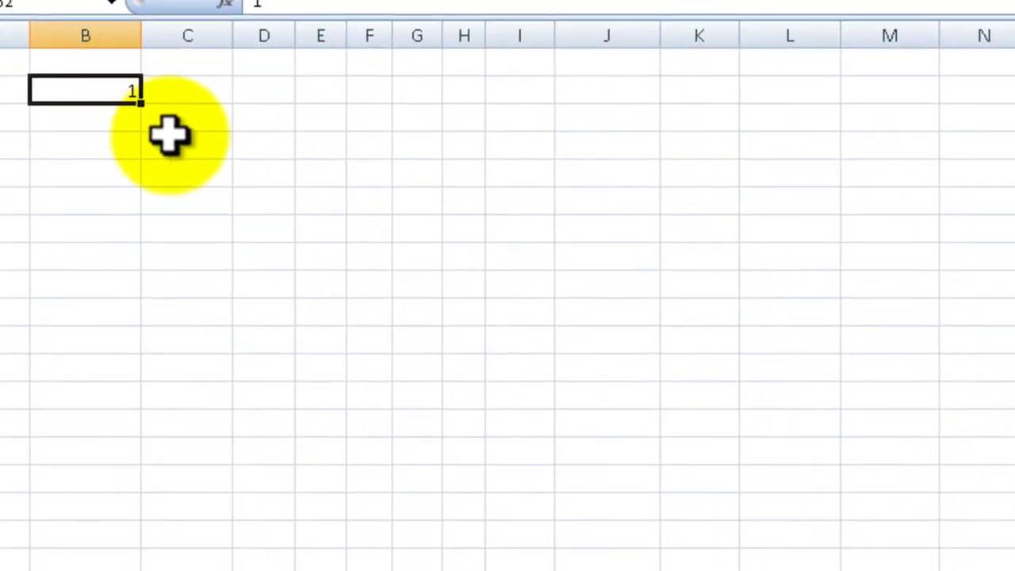
{"action": "left_click_drag", "start_coordinate": [141, 102], "coordinate": [913, 119]}
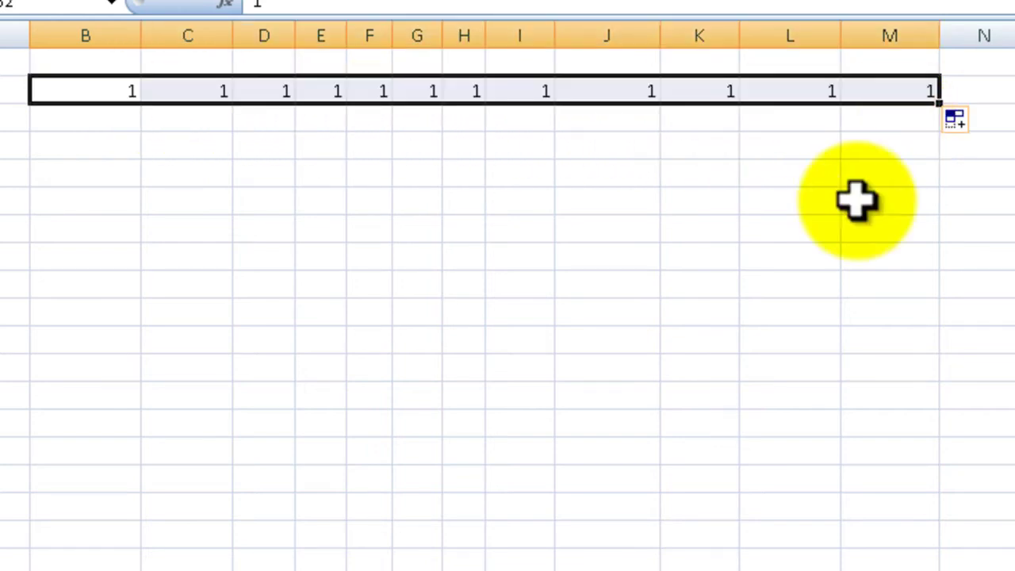
{"action": "left_click", "coordinate": [780, 335]}
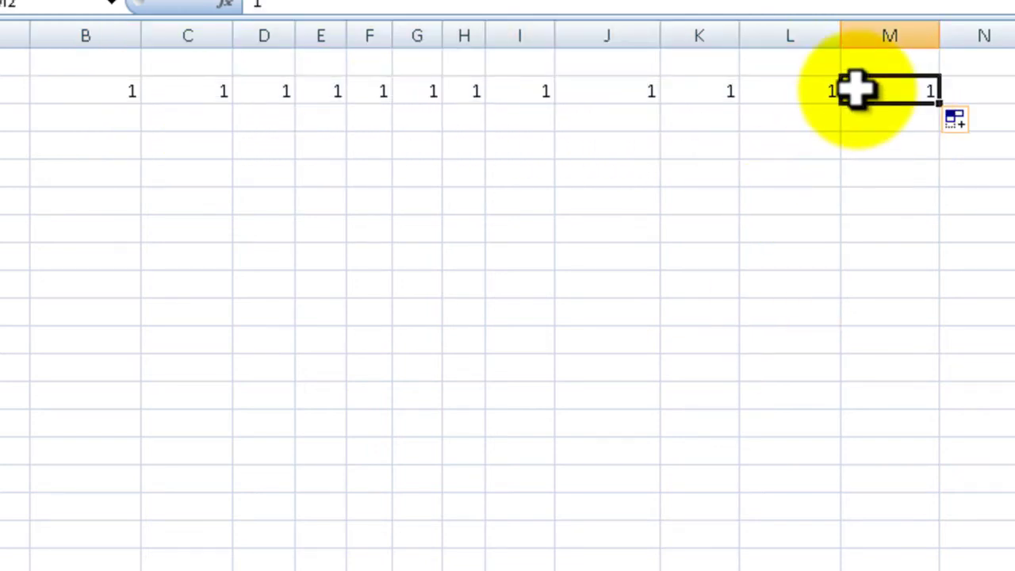
- Clear the repeated 1s from cells B2 to M2
{"action": "left_click_drag", "start_coordinate": [854, 91], "coordinate": [103, 95]}
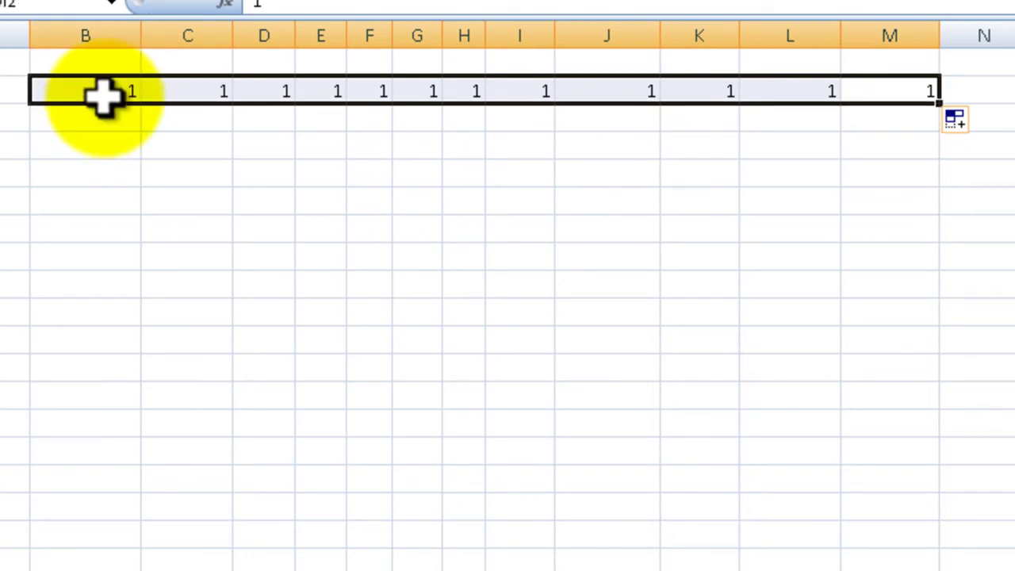
{"action": "key", "text": "Delete"}
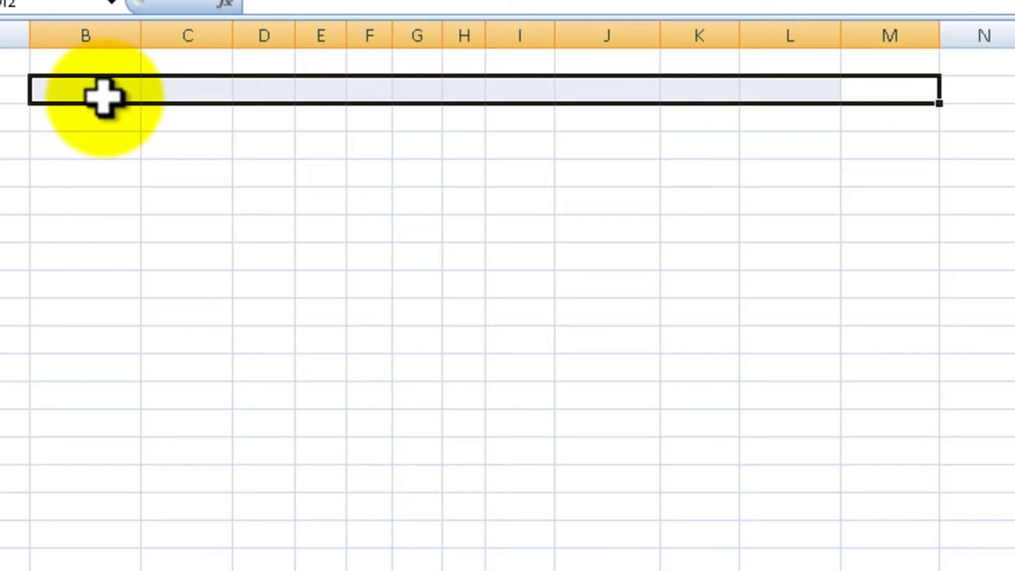
{"action": "left_click", "coordinate": [84, 119]}
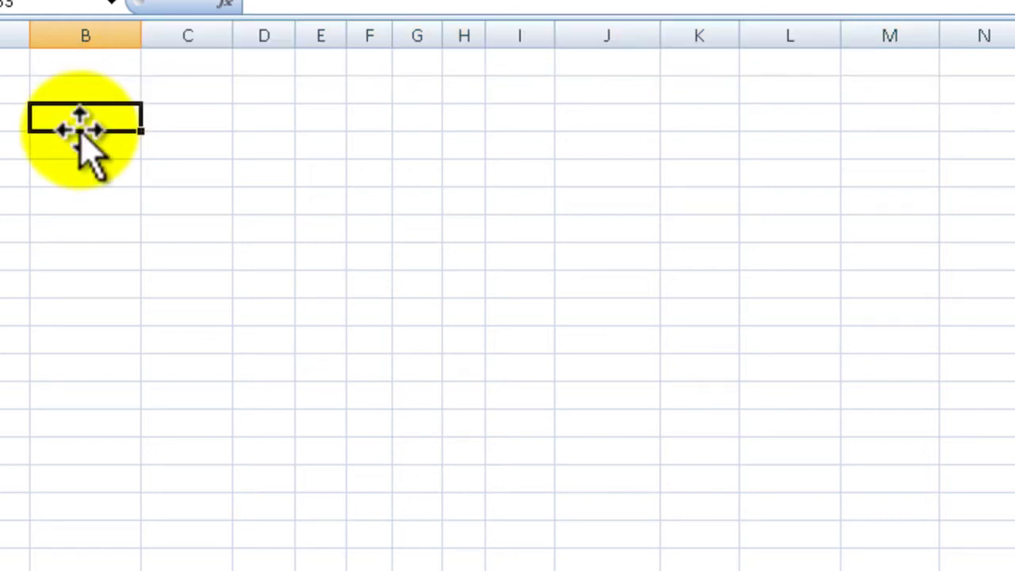
- Enter 1 in B2 and 2 in C2, and AutoFill the number series from both cells along row 2 beyond column M
{"action": "left_click", "coordinate": [94, 91]}
{"action": "type", "text": "1"}
{"action": "key", "text": "Tab"}
{"action": "type", "text": "2"}
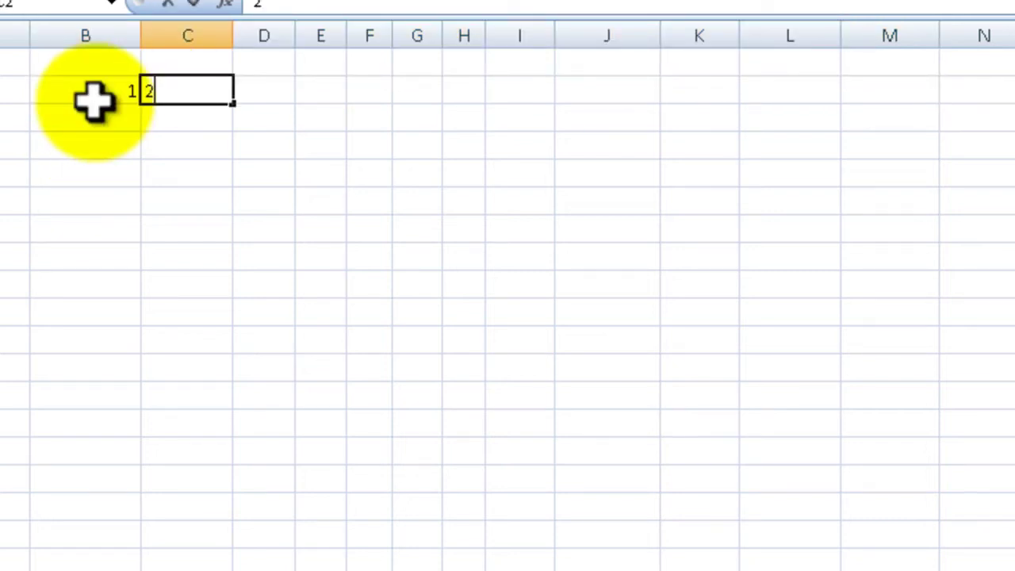
{"action": "key", "text": "Return"}
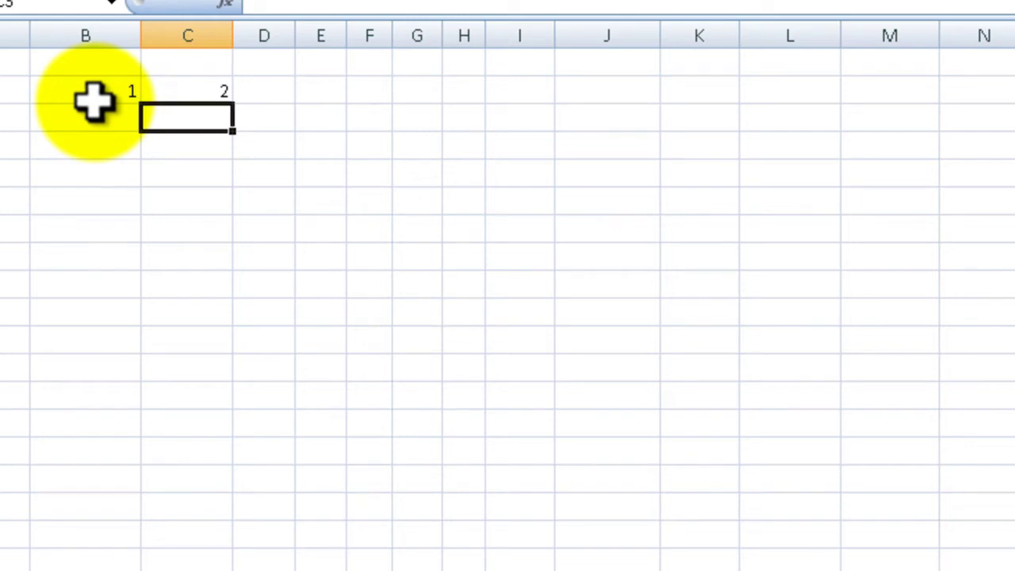
{"action": "left_click_drag", "start_coordinate": [91, 92], "coordinate": [208, 91]}
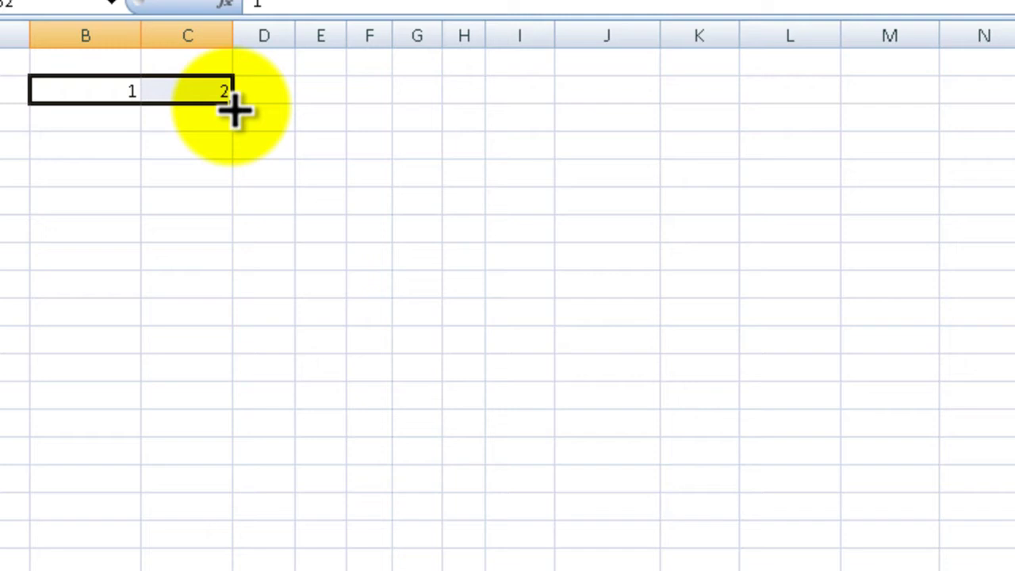
{"action": "left_click_drag", "start_coordinate": [235, 111], "coordinate": [1014, 119]}
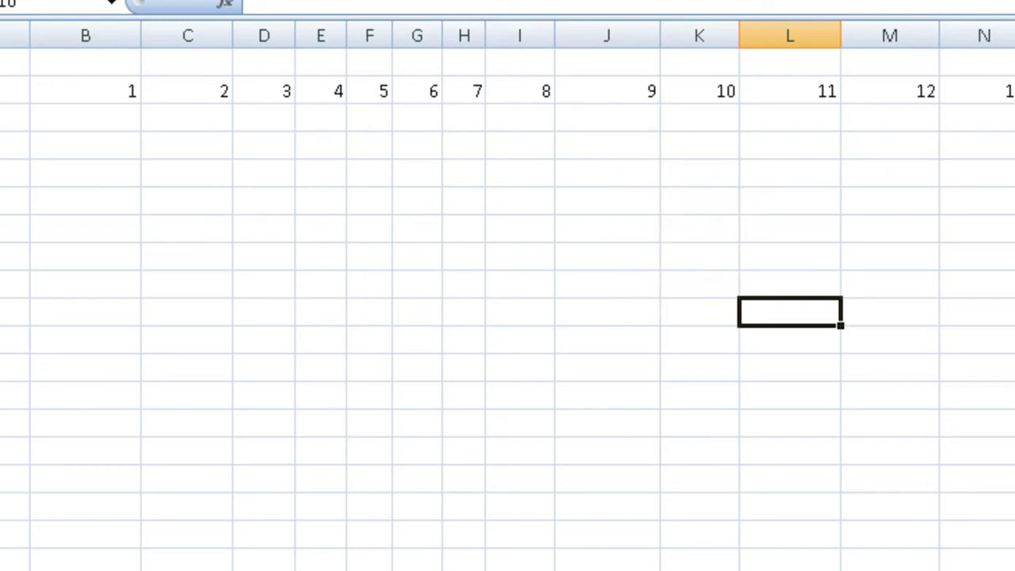
- Clear the consecutive number series from row 2, from B2 past column N
{"action": "left_click_drag", "start_coordinate": [1006, 91], "coordinate": [117, 95]}
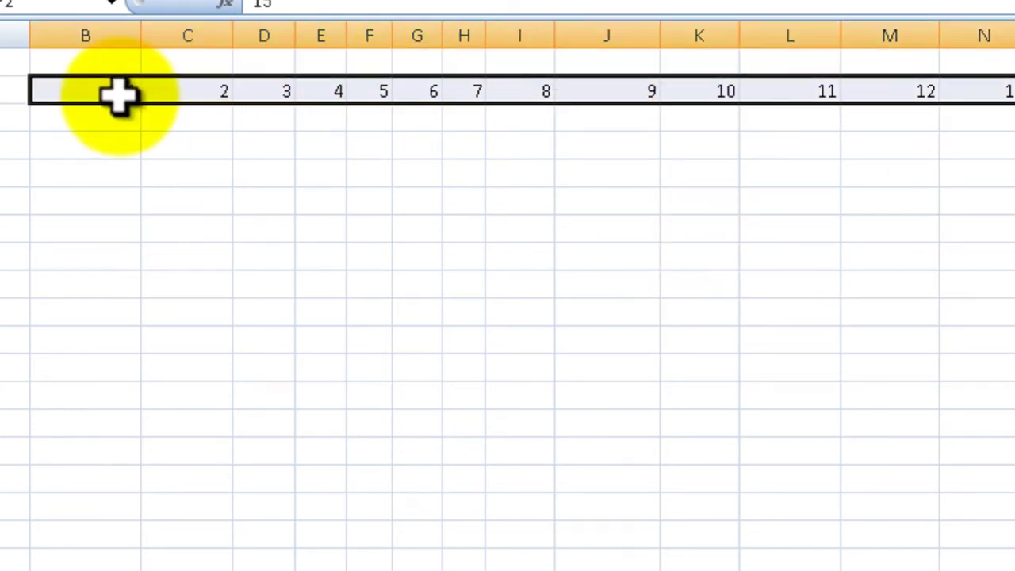
{"action": "left_click", "coordinate": [119, 95]}
{"action": "type", "text": "1"}
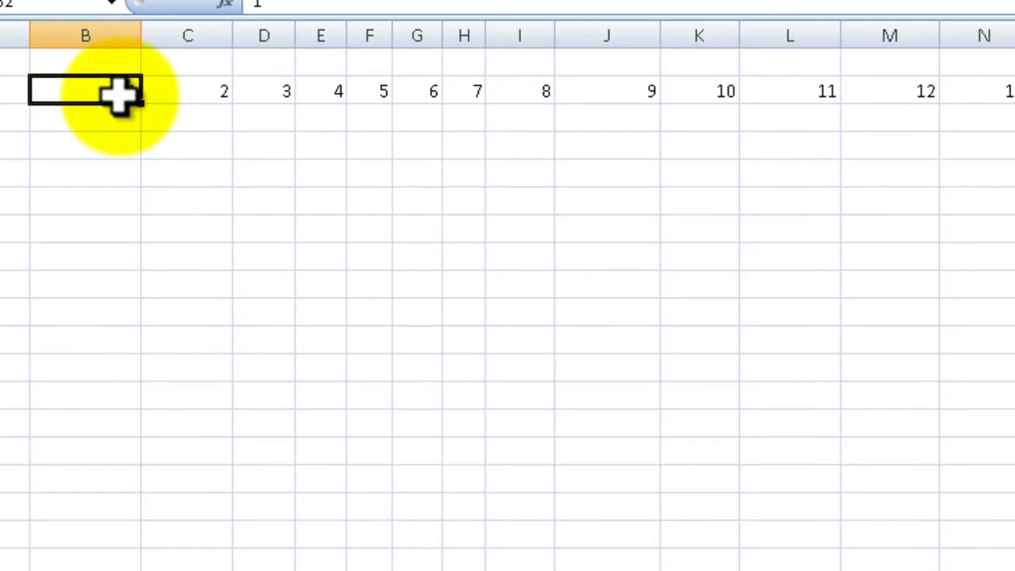
{"action": "left_click_drag", "start_coordinate": [118, 95], "coordinate": [1007, 94]}
{"action": "key", "text": "Delete"}
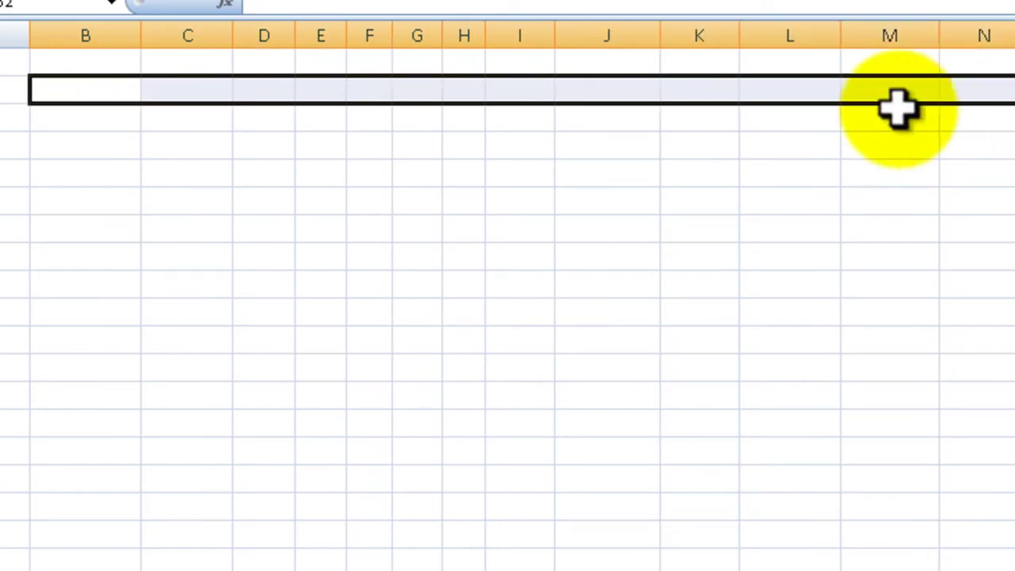
- Enter 2 in B2 and 4 in C2, and AutoFill the even-number series from both cells along row 2 past column N
{"action": "left_click", "coordinate": [131, 88]}
{"action": "type", "text": "2"}
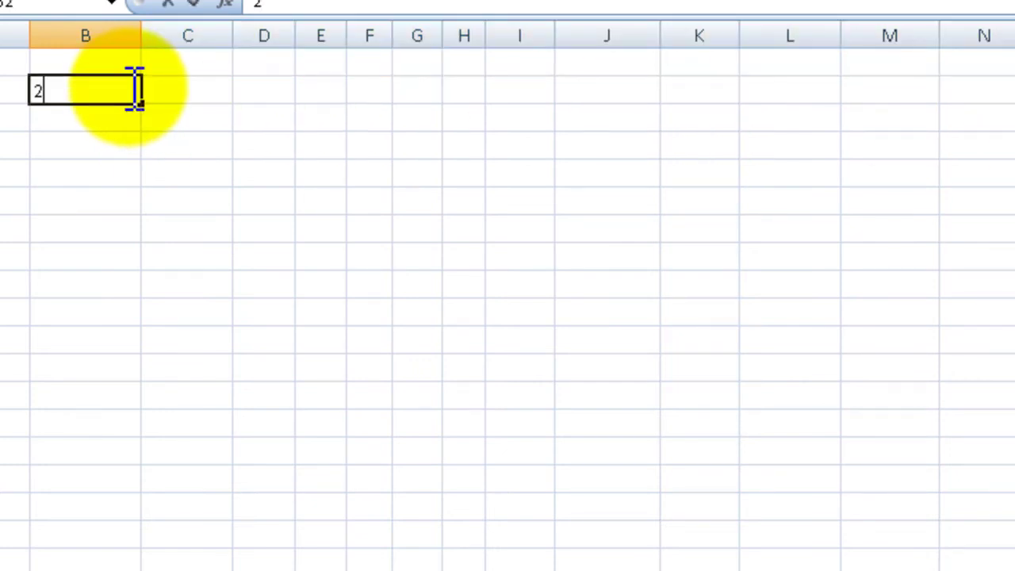
{"action": "key", "text": "Tab"}
{"action": "type", "text": "4"}
{"action": "key", "text": "Return"}
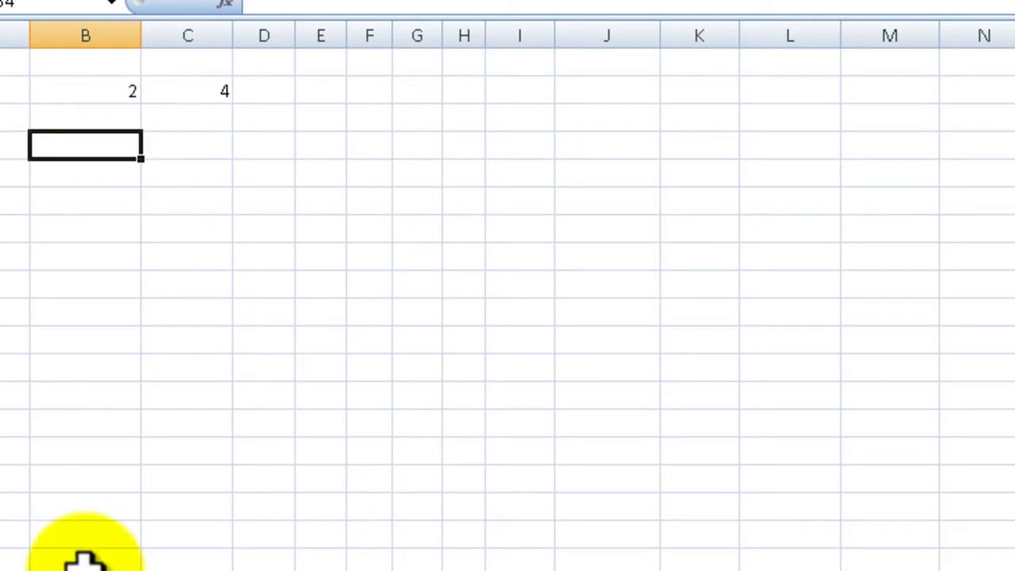
{"action": "left_click", "coordinate": [107, 85]}
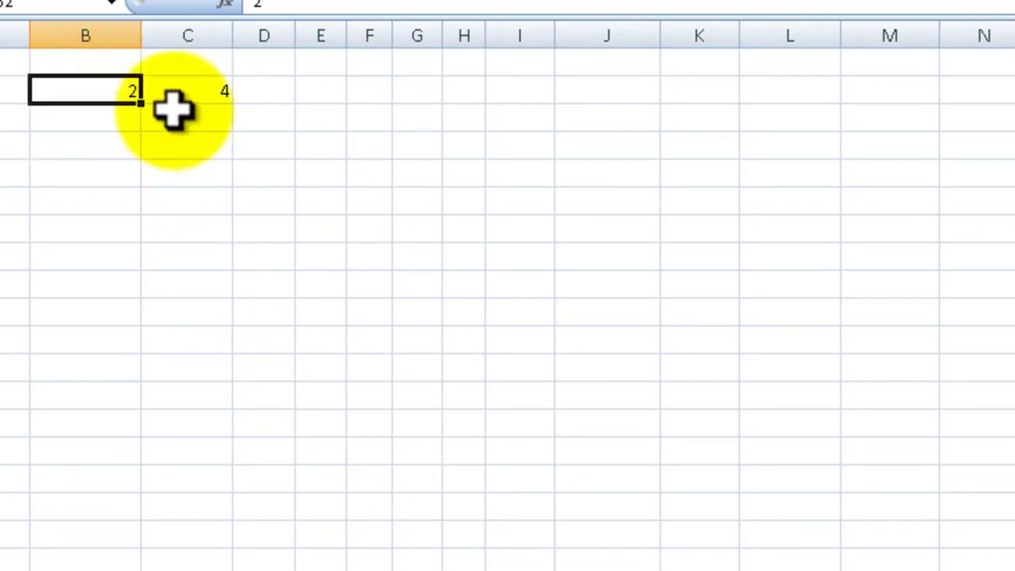
{"action": "left_click", "coordinate": [152, 91], "text": "shift"}
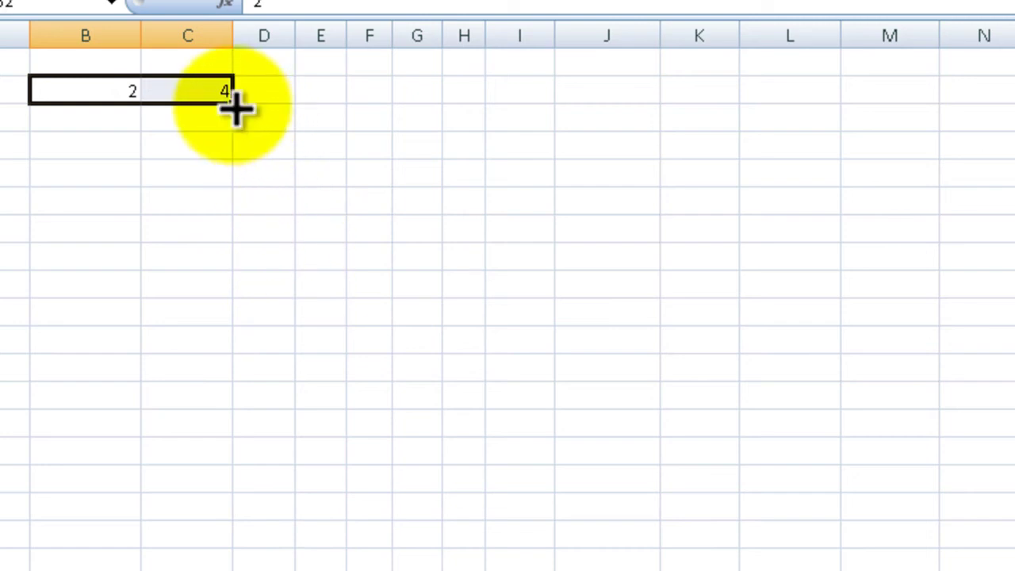
{"action": "left_click_drag", "start_coordinate": [235, 104], "coordinate": [984, 116]}
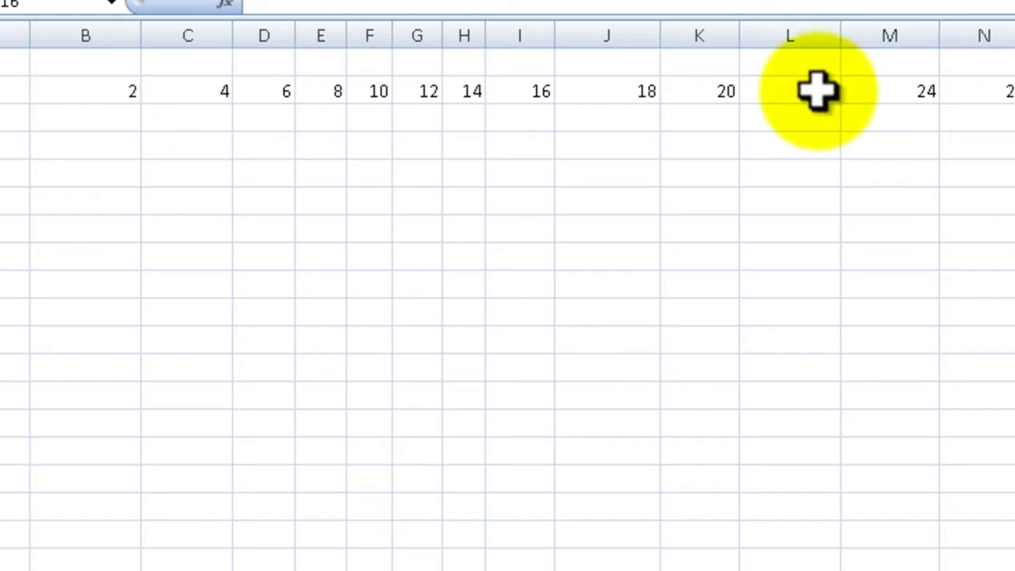
- Enter 4 in B3 and AutoFill the series from B2:B3 down column B past row 18
{"action": "left_click_drag", "start_coordinate": [103, 94], "coordinate": [1012, 91]}
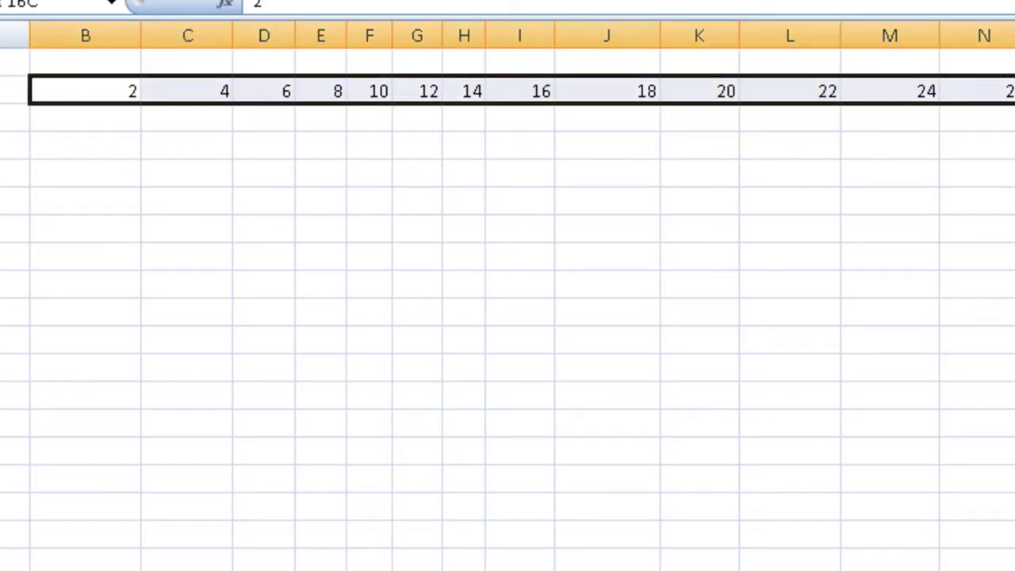
{"action": "left_click", "coordinate": [533, 288]}
{"action": "left_click", "coordinate": [111, 95]}
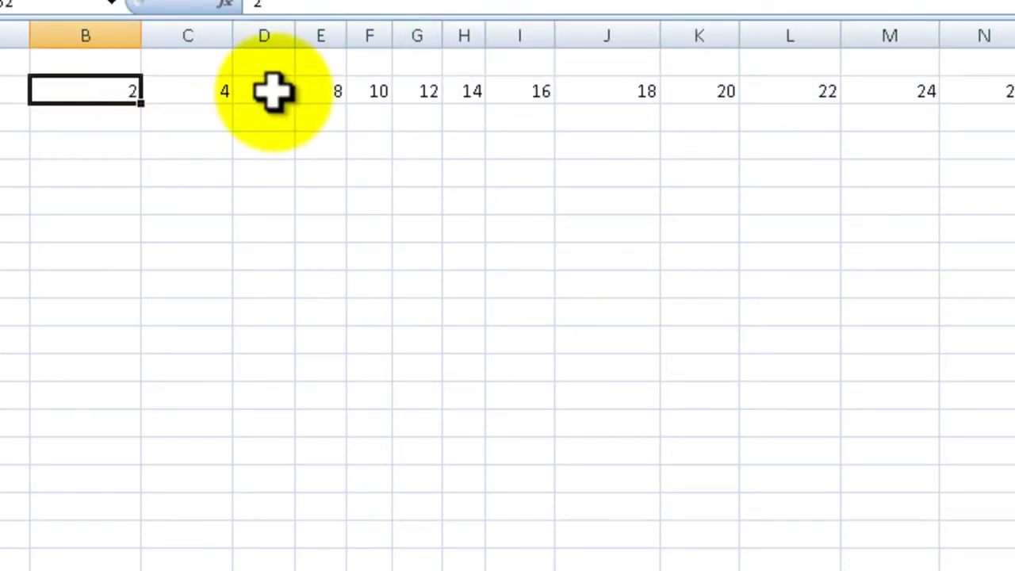
{"action": "left_click", "coordinate": [109, 116]}
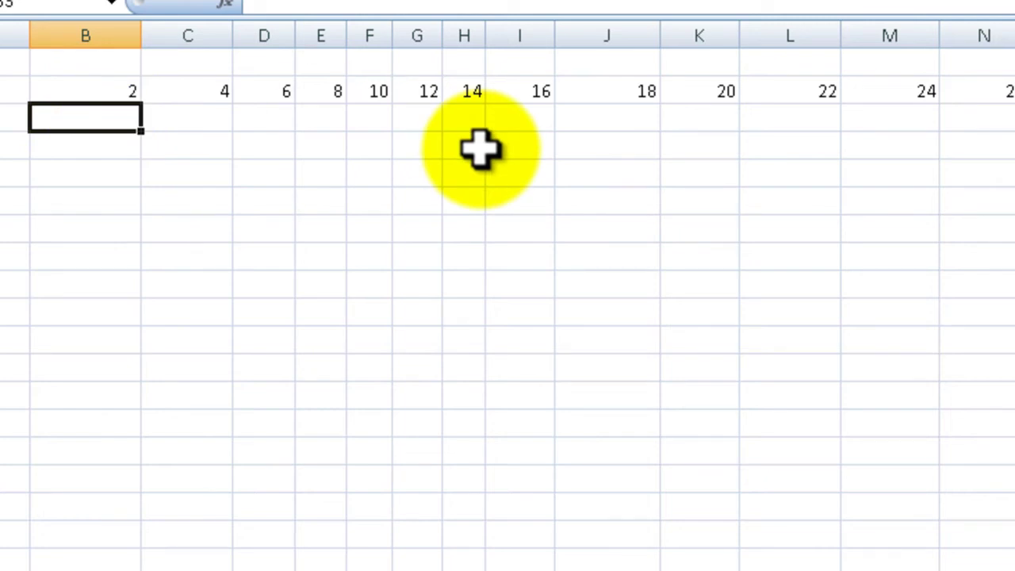
{"action": "type", "text": "4"}
{"action": "key", "text": "Return"}
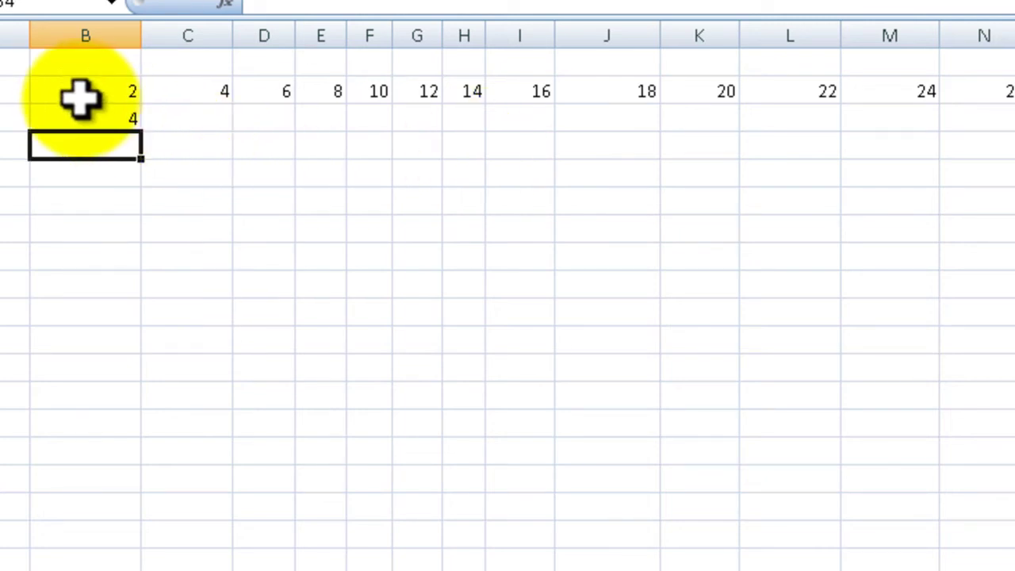
{"action": "left_click_drag", "start_coordinate": [80, 98], "coordinate": [80, 111]}
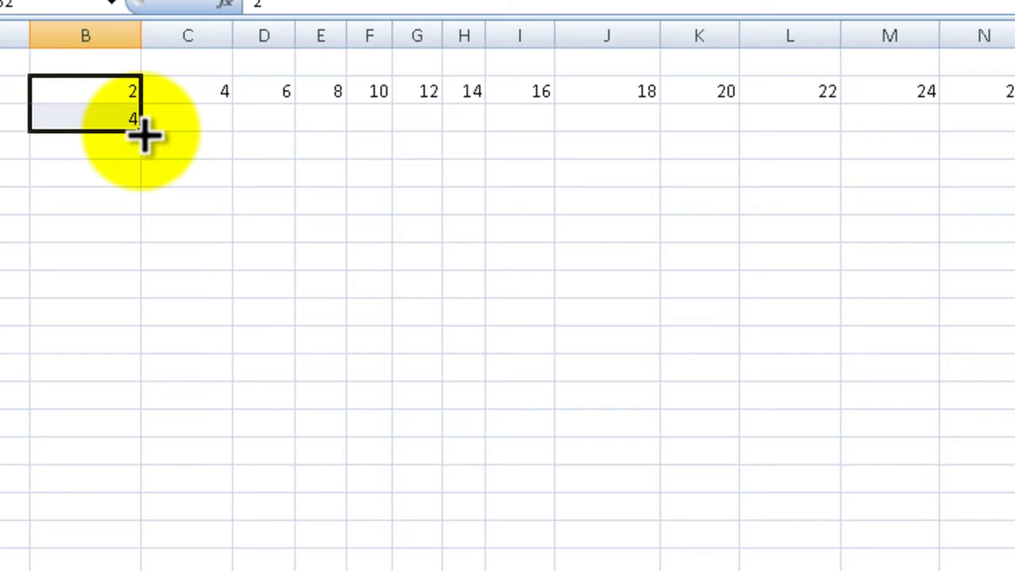
{"action": "left_click_drag", "start_coordinate": [143, 133], "coordinate": [131, 565]}
{"action": "left_click", "coordinate": [605, 484]}
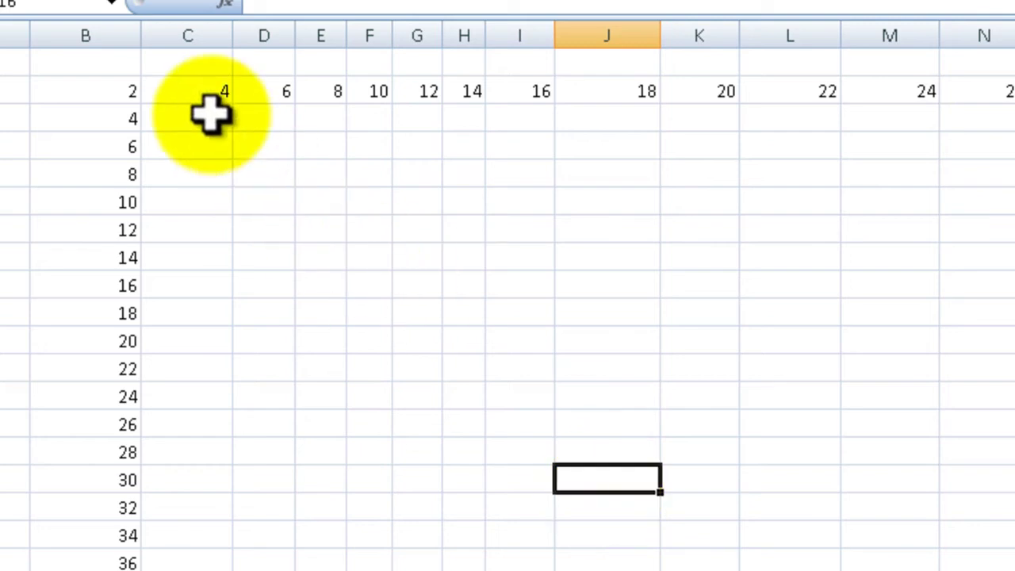
- Clear the even-number series from both row 2 and column B
{"action": "left_click_drag", "start_coordinate": [127, 88], "coordinate": [1012, 567]}
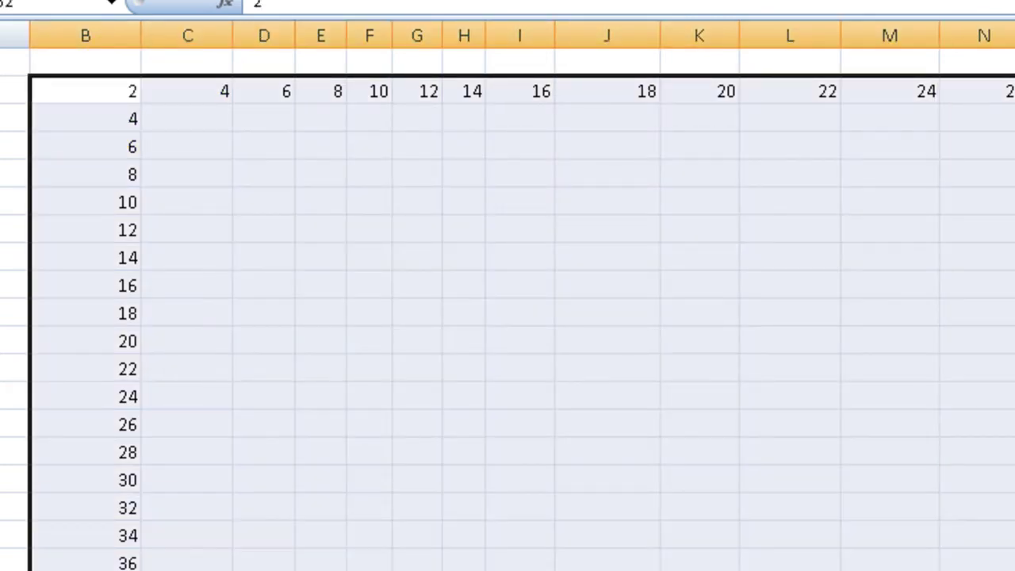
{"action": "key", "text": "Delete"}
{"action": "left_click", "coordinate": [321, 229]}
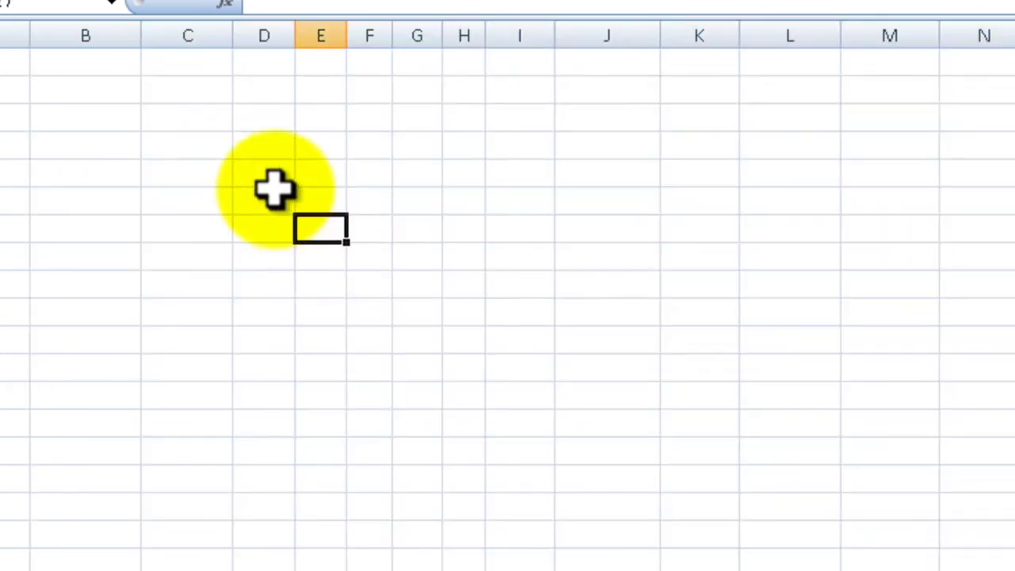
- Enter 5 in B2 and 10 in C2, and AutoFill the multiples of five along row 2 past column N
{"action": "left_click", "coordinate": [137, 97]}
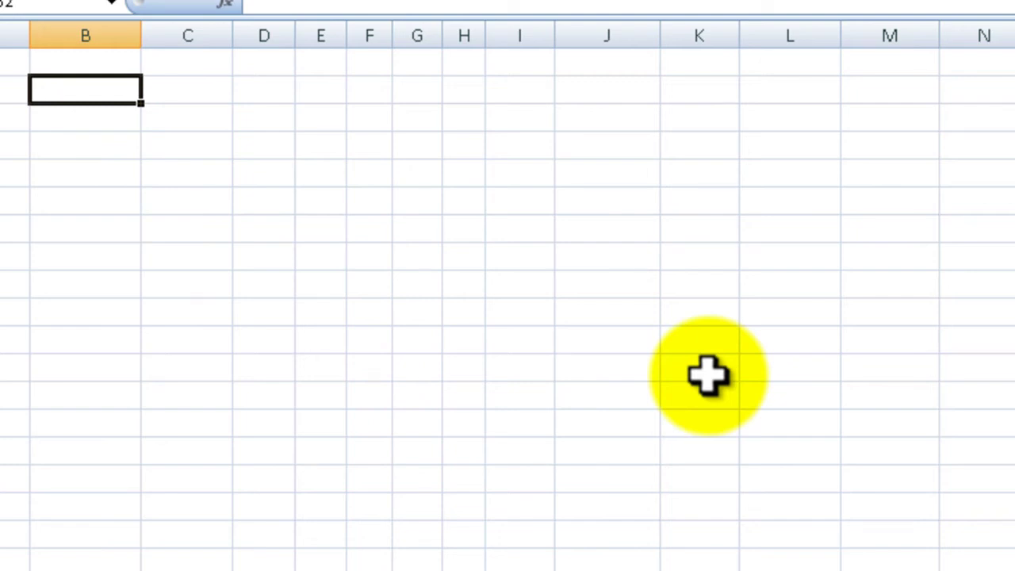
{"action": "type", "text": "5"}
{"action": "key", "text": "Tab"}
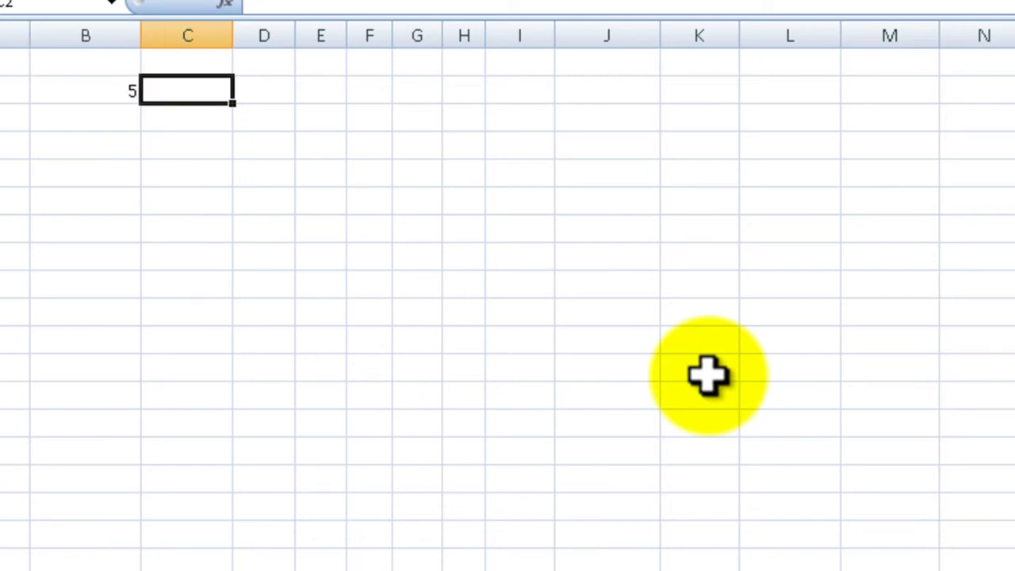
{"action": "type", "text": "10"}
{"action": "key", "text": "Return"}
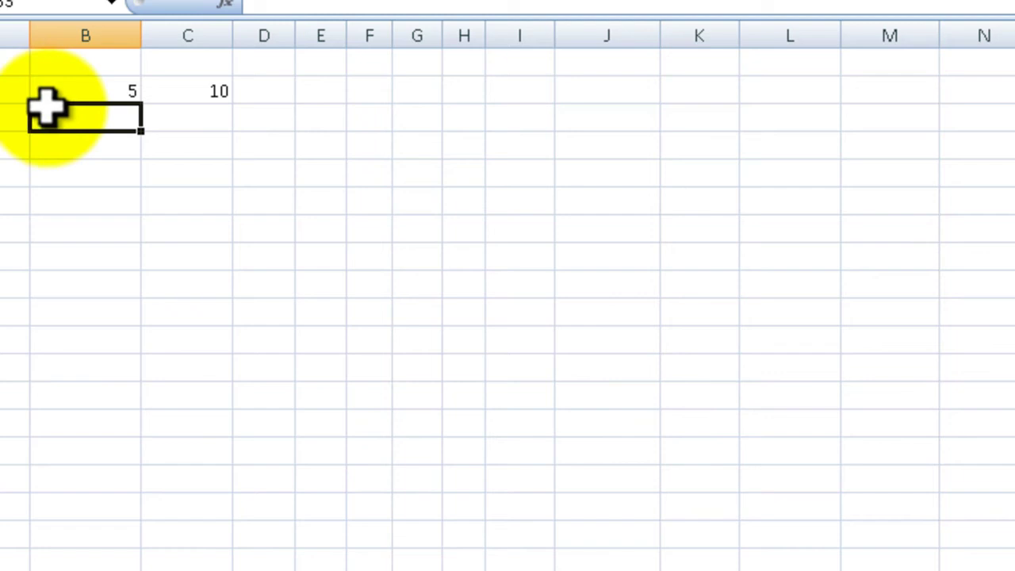
{"action": "left_click_drag", "start_coordinate": [97, 94], "coordinate": [1014, 93]}
{"action": "left_click", "coordinate": [437, 504]}
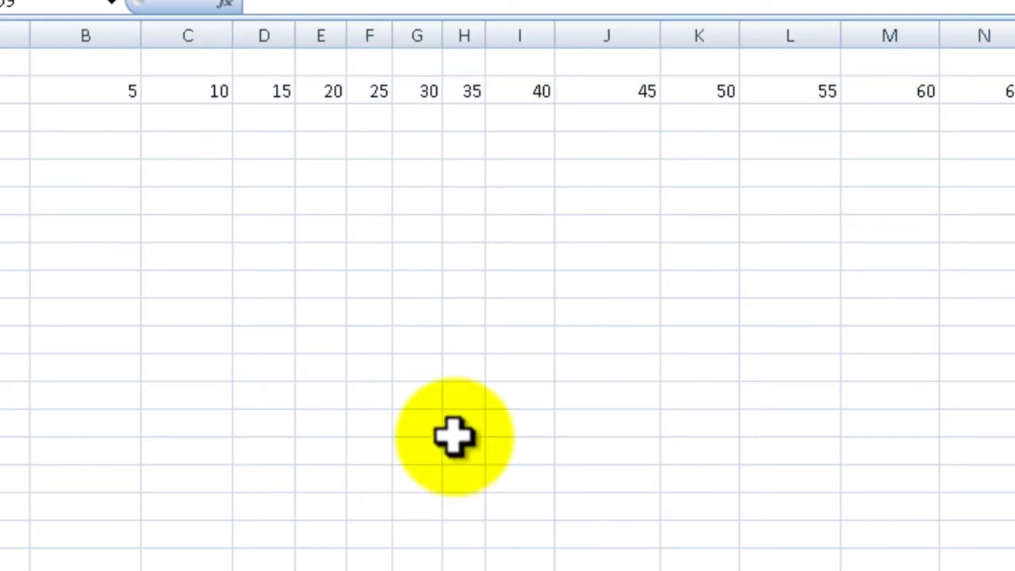
- Clear the multiples of five from row 2, from column B past column N
{"action": "left_click_drag", "start_coordinate": [129, 92], "coordinate": [1014, 93]}
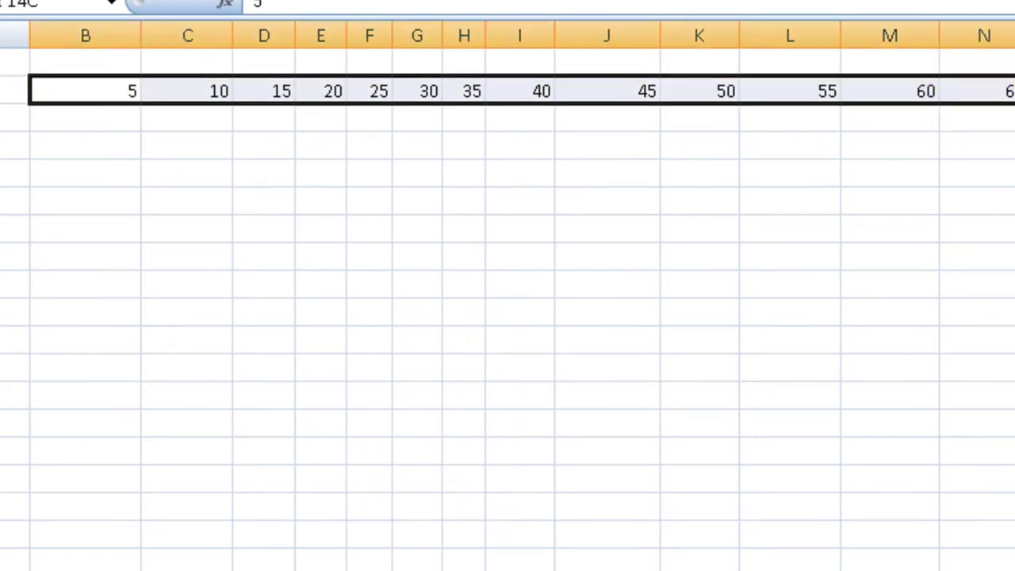
{"action": "key", "text": "BackSpace"}
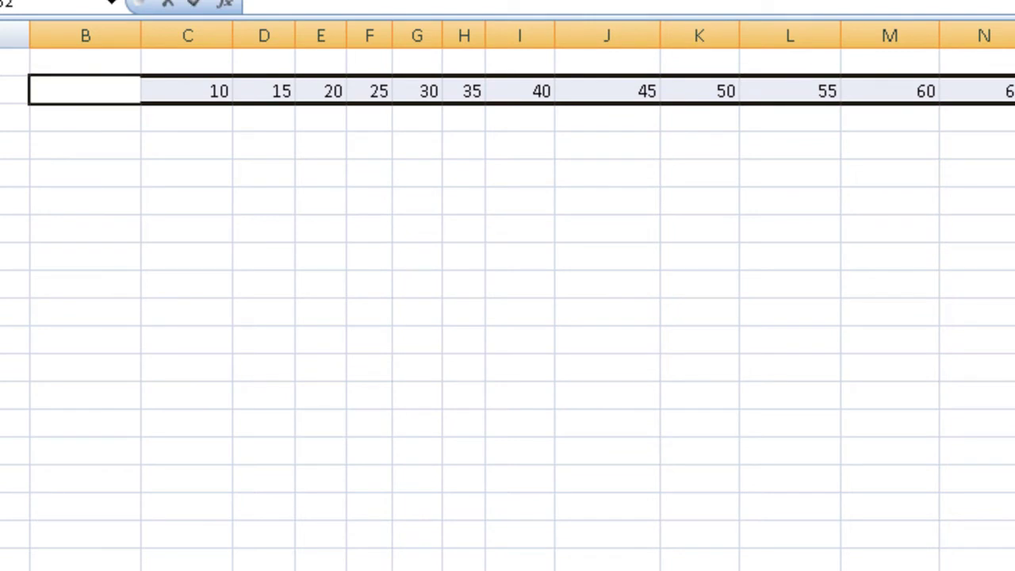
{"action": "left_click_drag", "start_coordinate": [1006, 119], "coordinate": [75, 72]}
{"action": "key", "text": "Delete"}
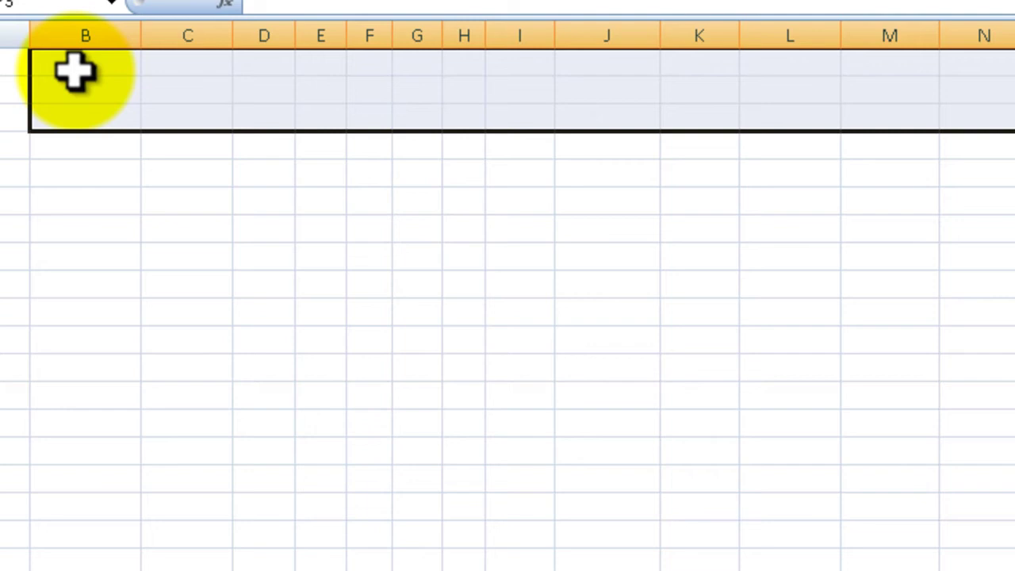
- Enter 1 in B2 and 1.1 in C2, and AutoFill the 0.1-step series along row 2 past column N
{"action": "left_click", "coordinate": [94, 96]}
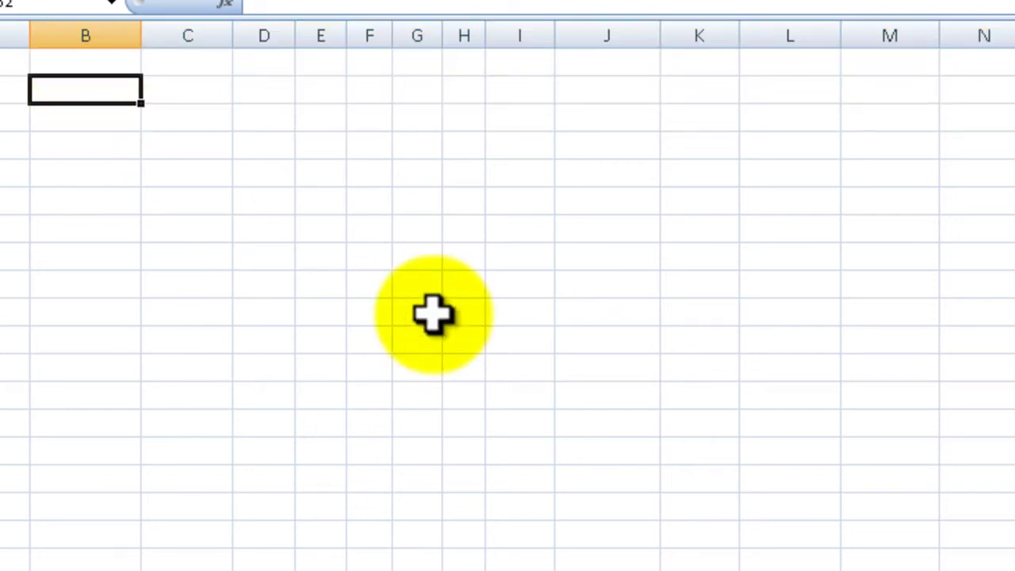
{"action": "type", "text": "1"}
{"action": "key", "text": "Tab"}
{"action": "type", "text": "1"}
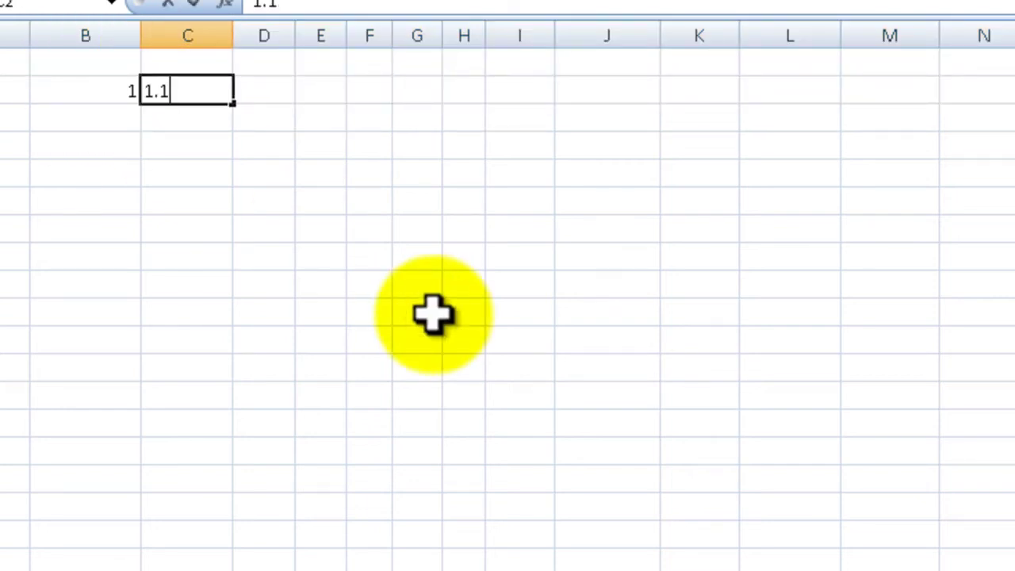
{"action": "type", "text": ".1"}
{"action": "key", "text": "Return"}
{"action": "left_click", "coordinate": [79, 86]}
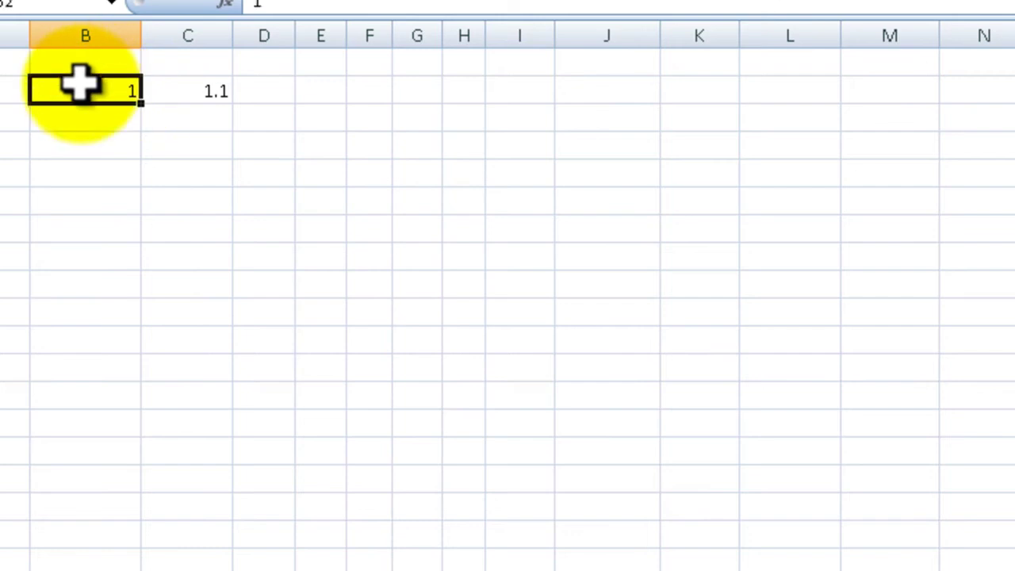
{"action": "left_click_drag", "start_coordinate": [79, 85], "coordinate": [1014, 103]}
{"action": "left_click", "coordinate": [1003, 340]}
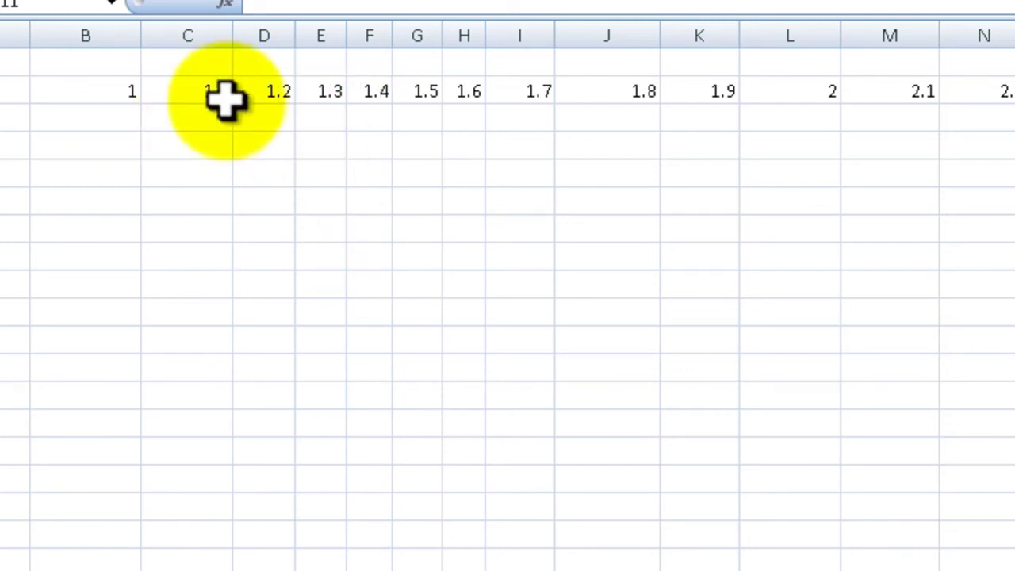
- Clear the 0.1-step decimal series from row 2, including the 1 in B2
{"action": "left_click_drag", "start_coordinate": [227, 100], "coordinate": [1014, 93]}
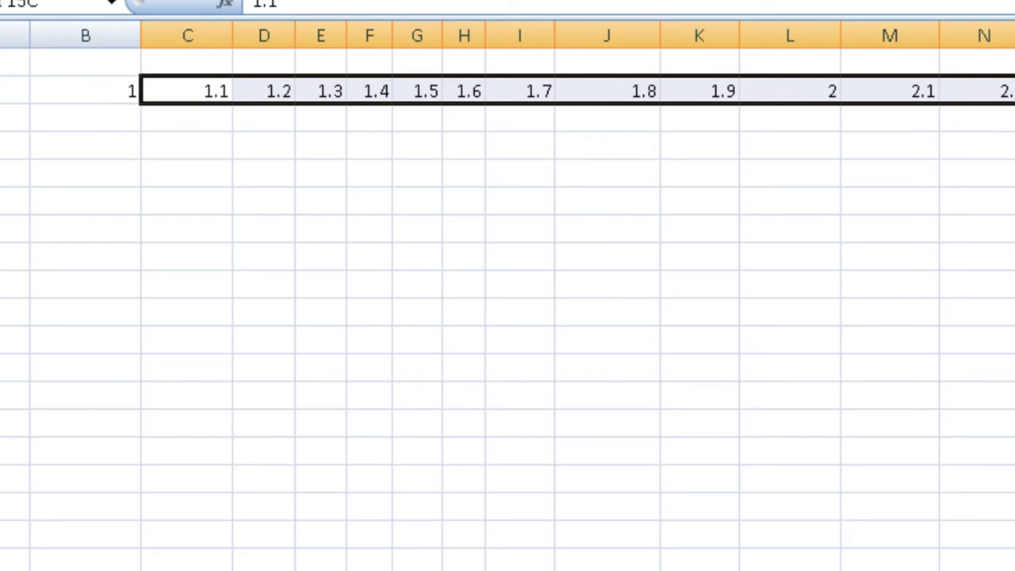
{"action": "key", "text": "BackSpace"}
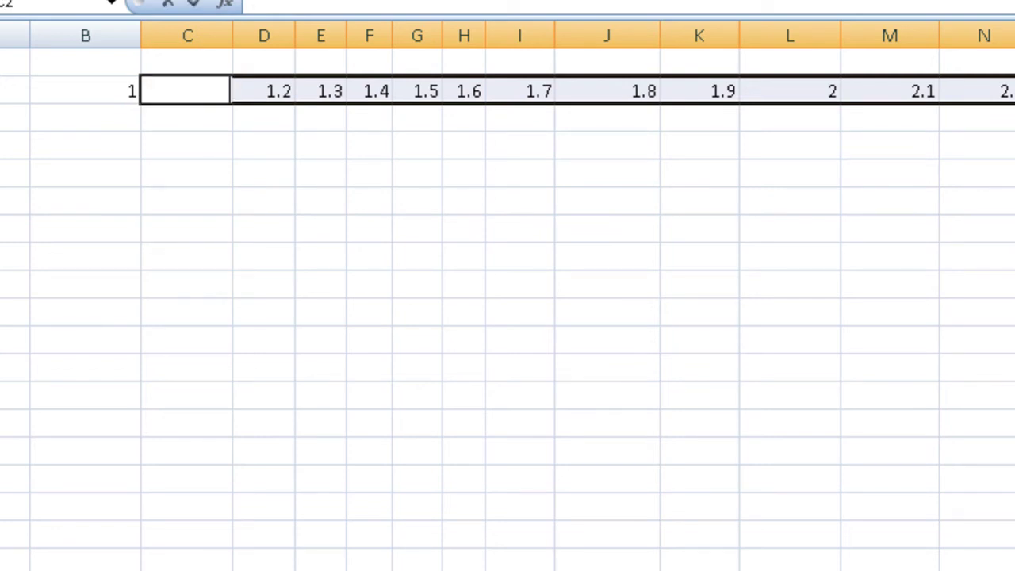
{"action": "left_click_drag", "start_coordinate": [984, 230], "coordinate": [113, 45]}
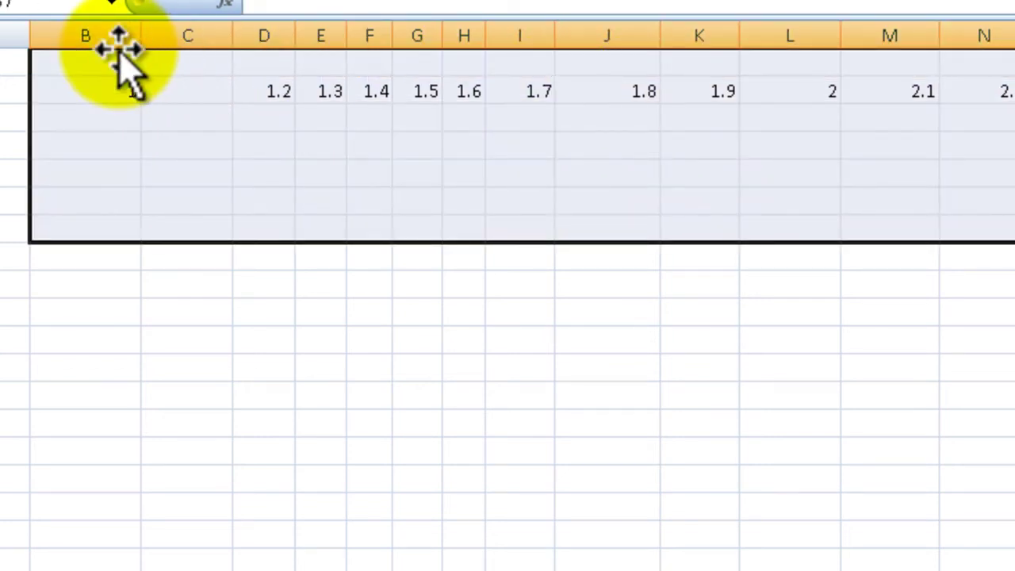
{"action": "key", "text": "Delete"}
- Enter 1 in B2 and 1.25 in C2, and AutoFill the 0.25-step series from both cells along row 2 to column M
{"action": "left_click", "coordinate": [106, 80]}
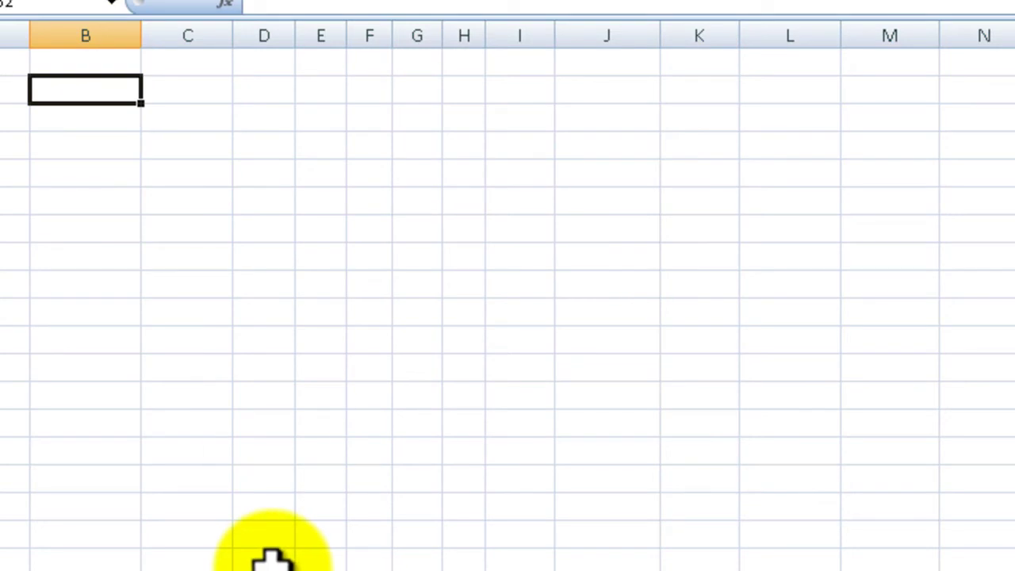
{"action": "type", "text": "1"}
{"action": "key", "text": "Tab"}
{"action": "type", "text": "1."}
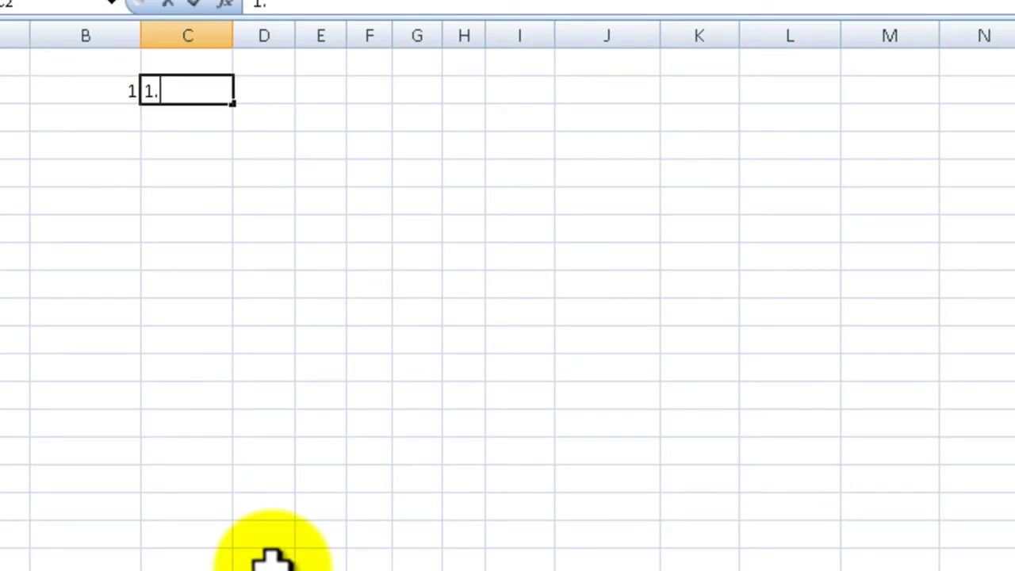
{"action": "type", "text": "25"}
{"action": "key", "text": "Return"}
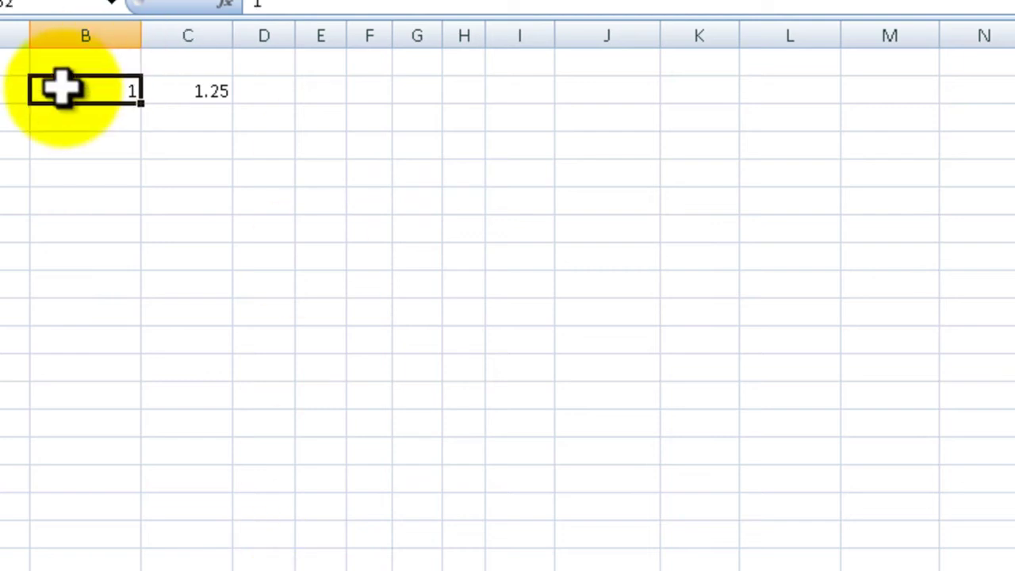
{"action": "left_click_drag", "start_coordinate": [57, 88], "coordinate": [1008, 159]}
{"action": "left_click", "coordinate": [897, 193]}
{"action": "left_click_drag", "start_coordinate": [98, 90], "coordinate": [182, 87]}
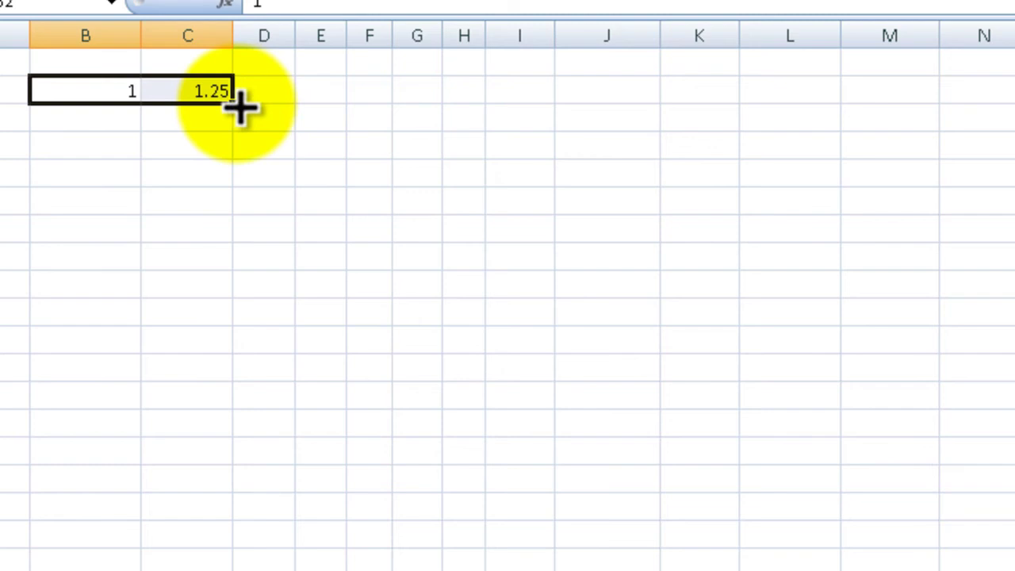
{"action": "left_click_drag", "start_coordinate": [240, 109], "coordinate": [1014, 94]}
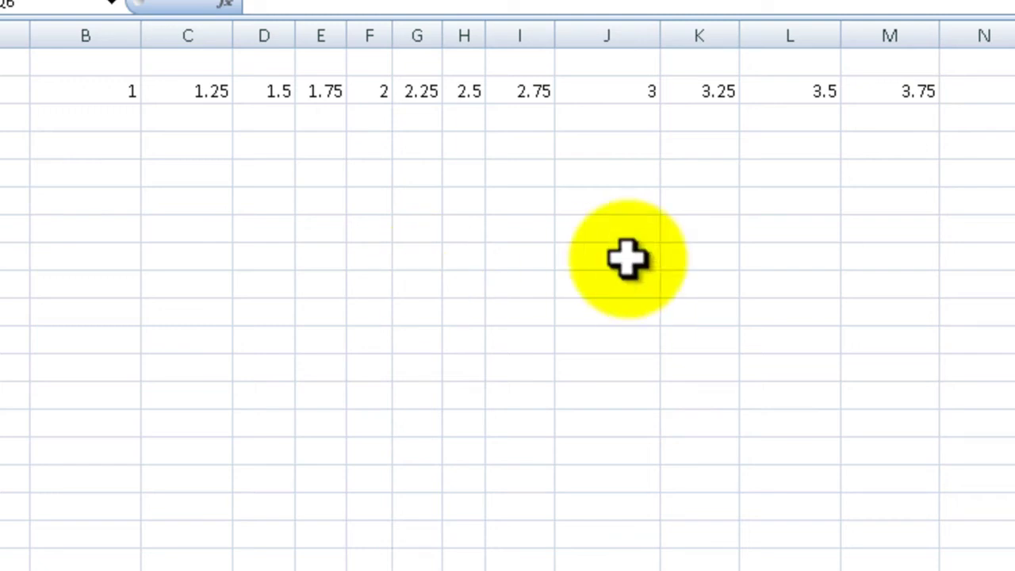
- Clear the 0.25-step decimal series from row 2, from column B past column N
{"action": "left_click_drag", "start_coordinate": [1014, 91], "coordinate": [139, 93]}
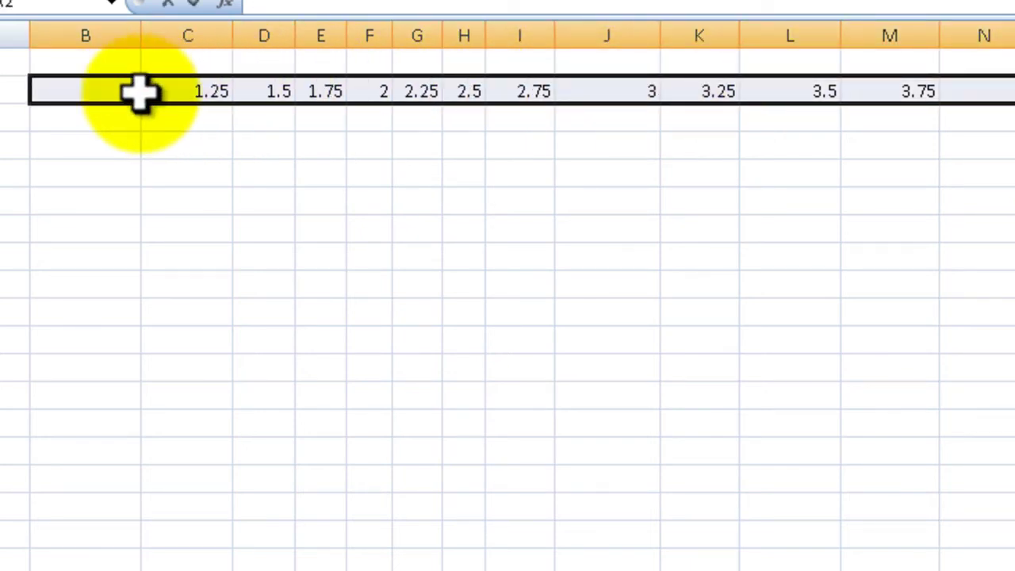
{"action": "left_click", "coordinate": [237, 311]}
{"action": "left_click_drag", "start_coordinate": [1014, 368], "coordinate": [18, 105]}
{"action": "key", "text": "ctrl+z"}
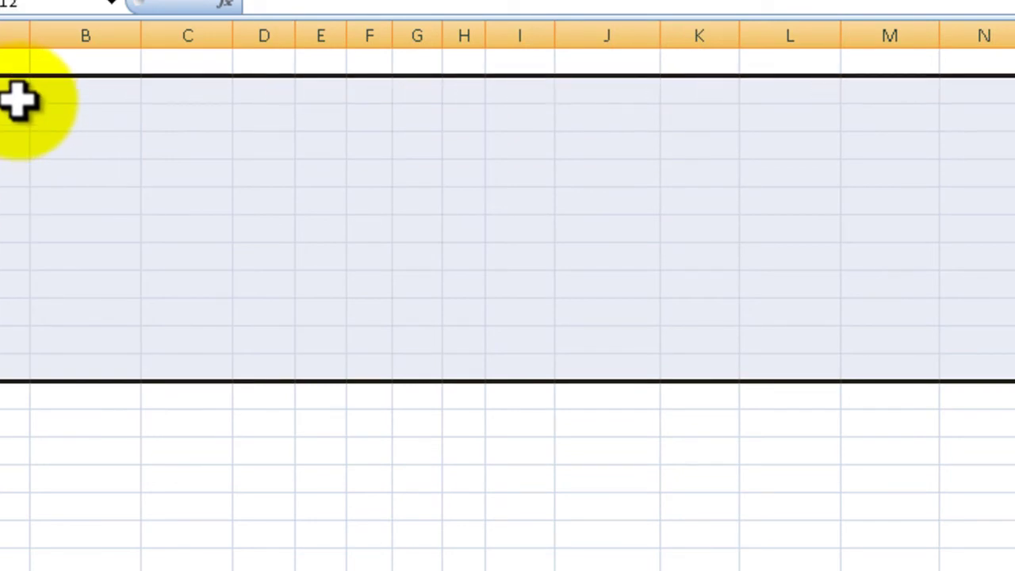
- Enter 1 in B2 and 0.9 in C2, and AutoFill the decreasing 0.1-step series from both cells along row 2 past column N
{"action": "left_click", "coordinate": [68, 95]}
{"action": "type", "text": "1"}
{"action": "key", "text": "Tab"}
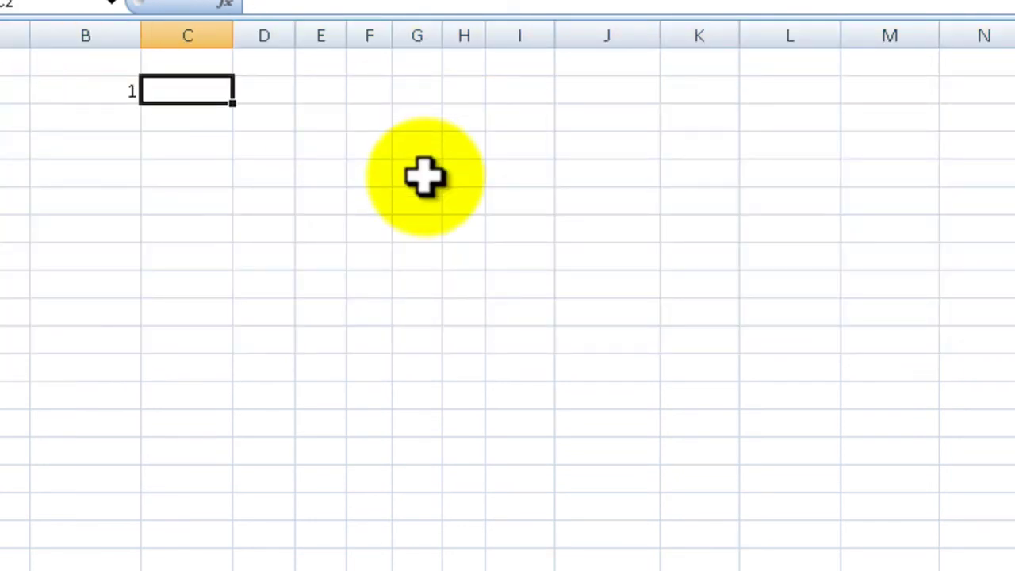
{"action": "type", "text": "0.9"}
{"action": "key", "text": "Return"}
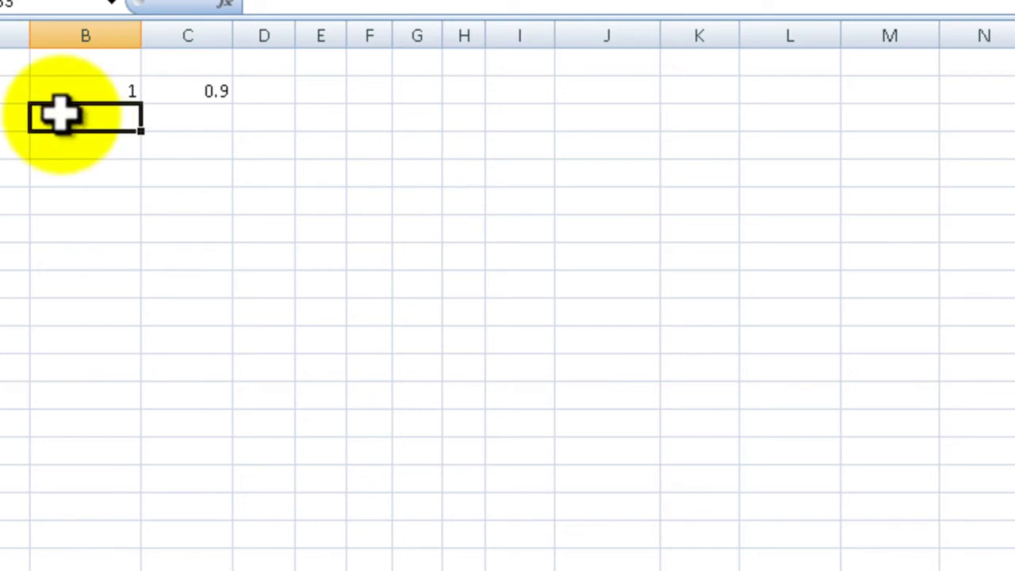
{"action": "left_click_drag", "start_coordinate": [57, 97], "coordinate": [163, 88]}
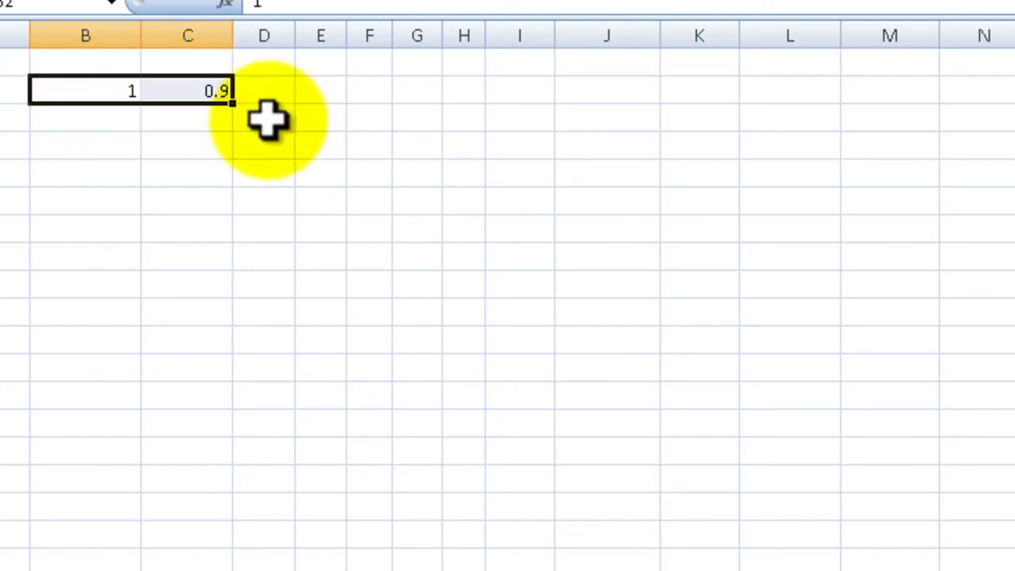
{"action": "left_click_drag", "start_coordinate": [234, 104], "coordinate": [1014, 119]}
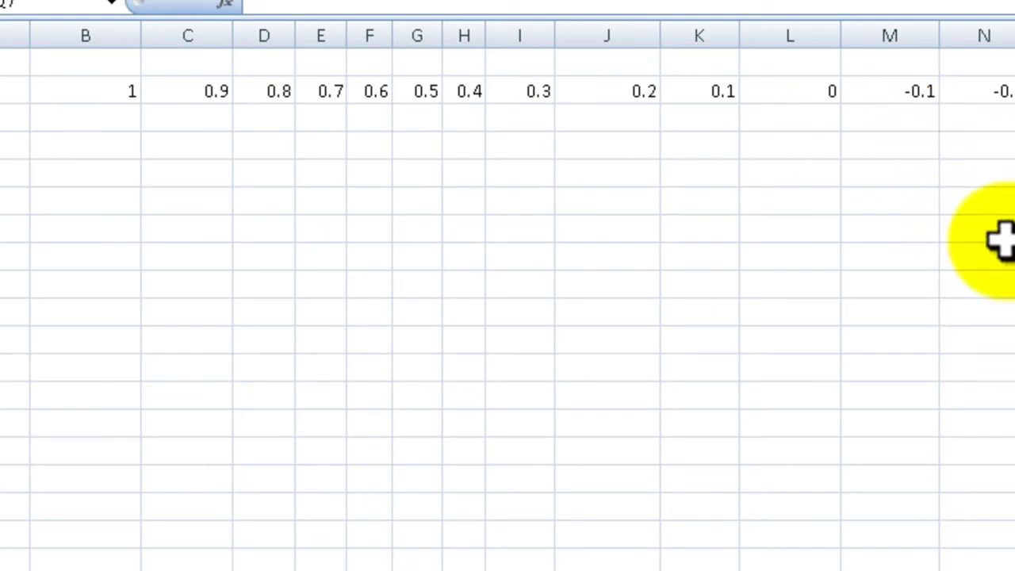
- Clear the decreasing decimal series from row 2, including the 1 in B2
{"action": "left_click_drag", "start_coordinate": [1014, 127], "coordinate": [127, 82]}
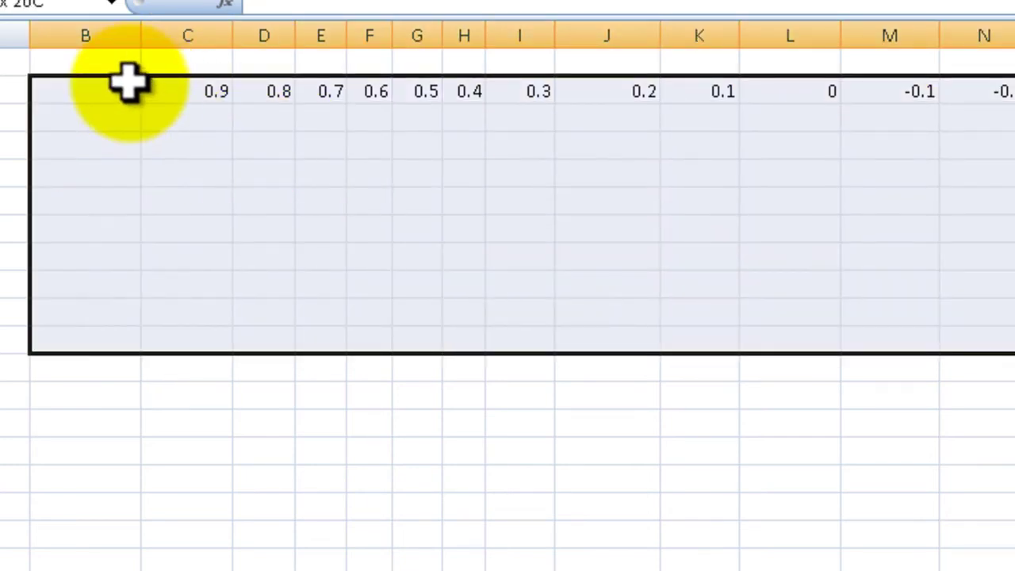
{"action": "key", "text": "Delete"}
{"action": "left_click", "coordinate": [319, 397]}
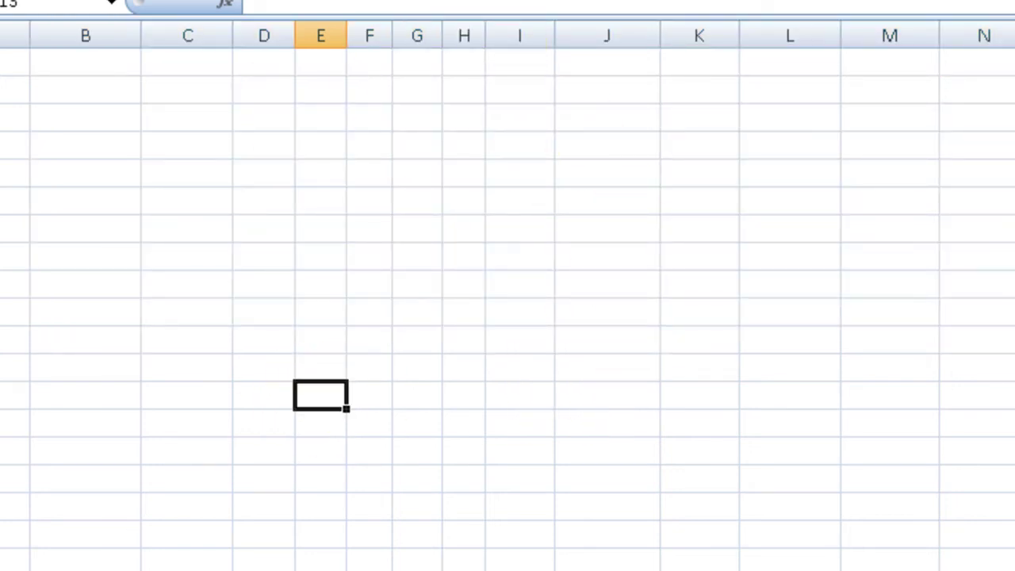
- Enter January in B2 and AutoFill the month names down column B through a second June
{"action": "left_click", "coordinate": [63, 90]}
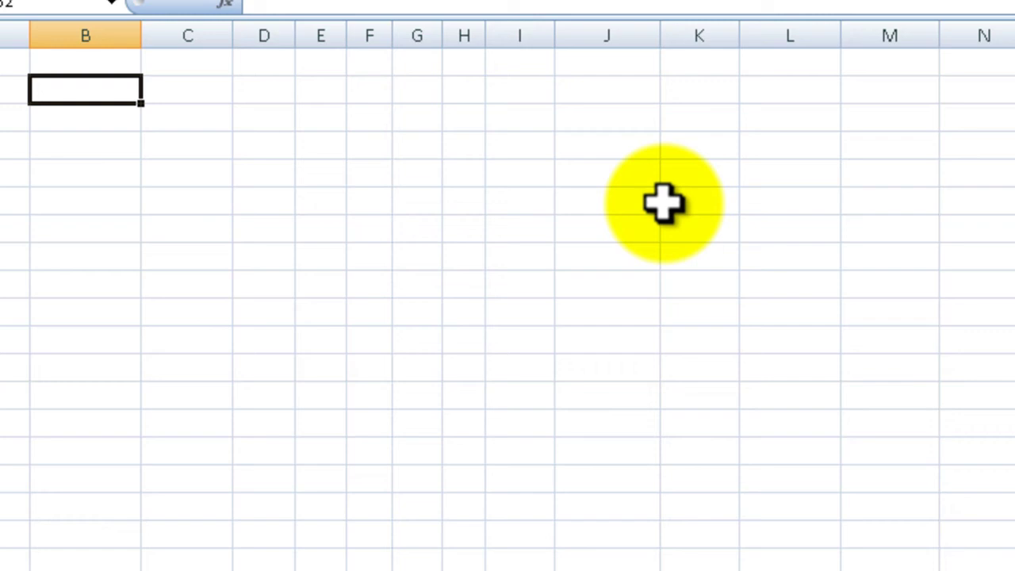
{"action": "type", "text": "January"}
{"action": "key", "text": "Return"}
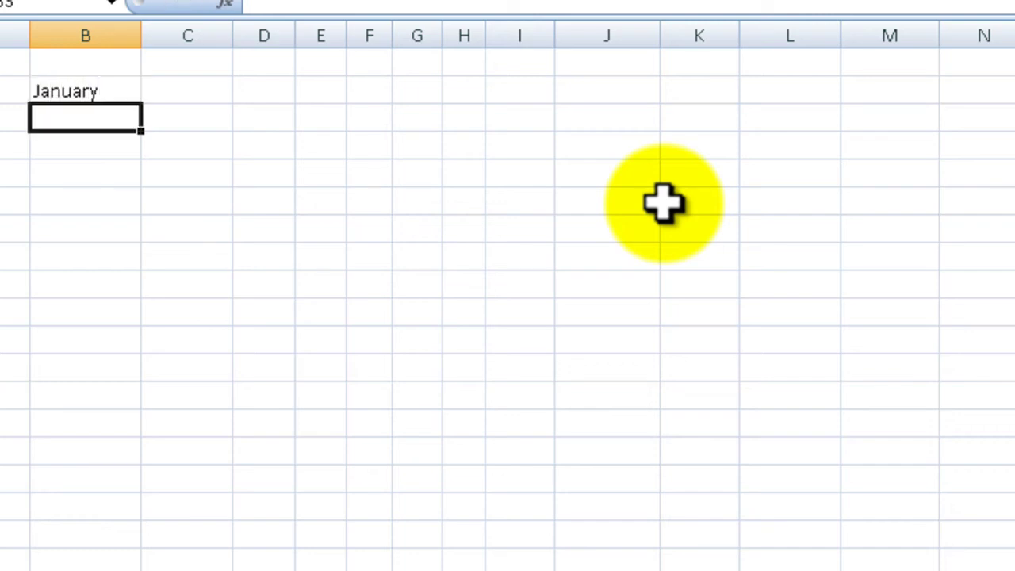
{"action": "left_click", "coordinate": [119, 91]}
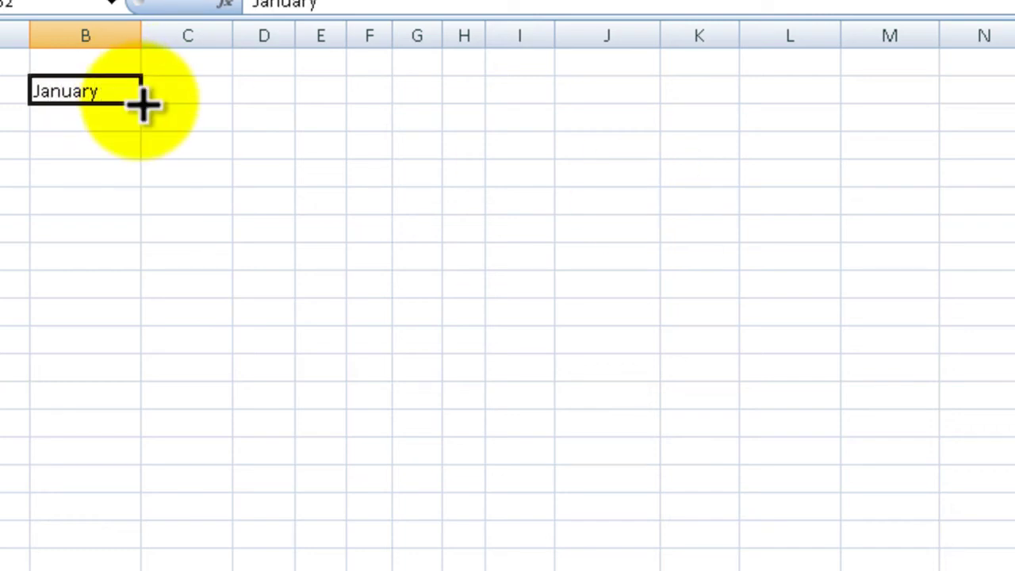
{"action": "left_click_drag", "start_coordinate": [142, 105], "coordinate": [126, 557]}
{"action": "left_click", "coordinate": [539, 451]}
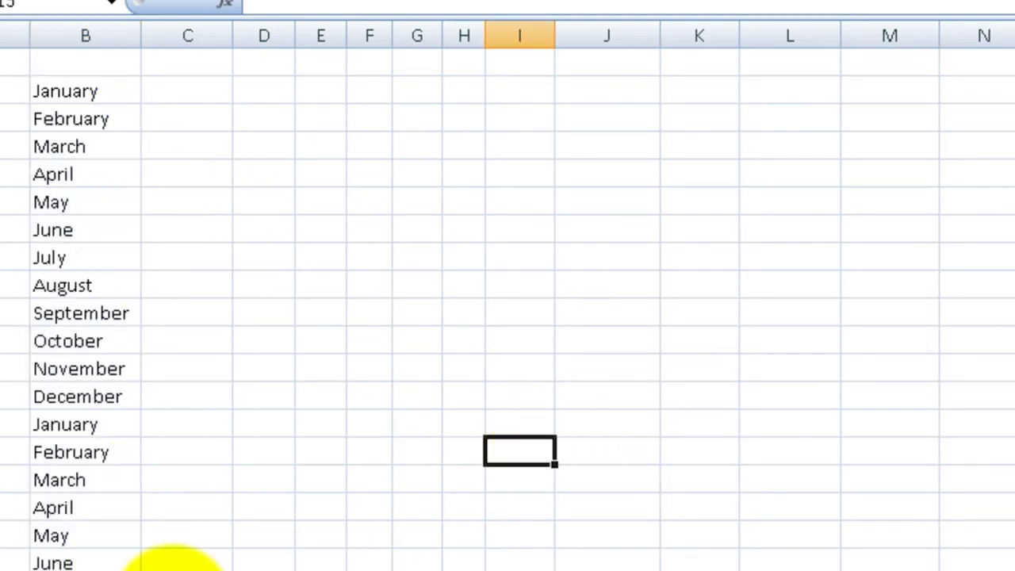
- Undo the month fill down column B and clear January from B2
{"action": "key", "text": "ctrl+z"}
{"action": "key", "text": "Delete"}
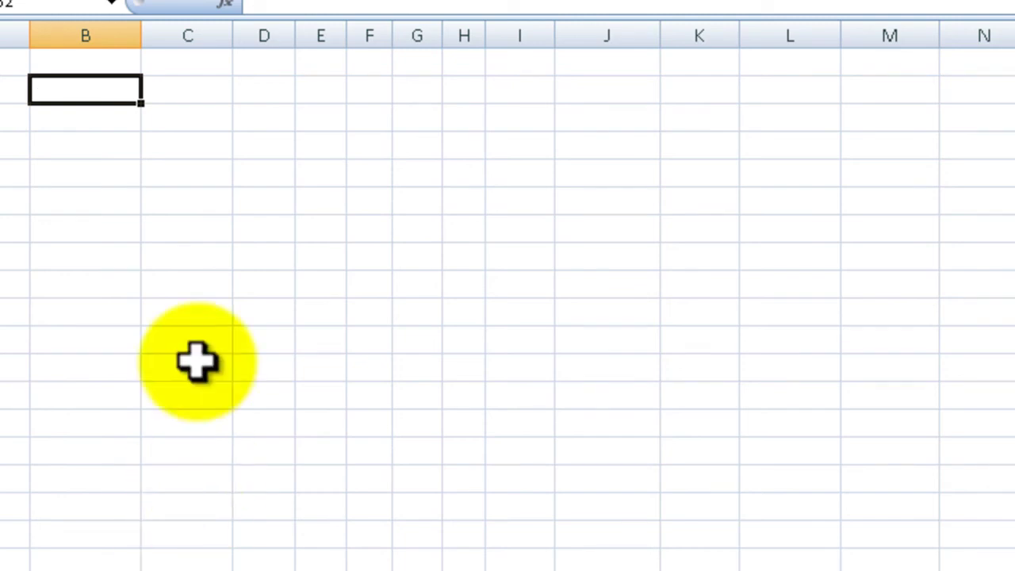
{"action": "left_click", "coordinate": [197, 362]}
{"action": "left_click", "coordinate": [101, 97]}
{"action": "type", "text": "Ja"}
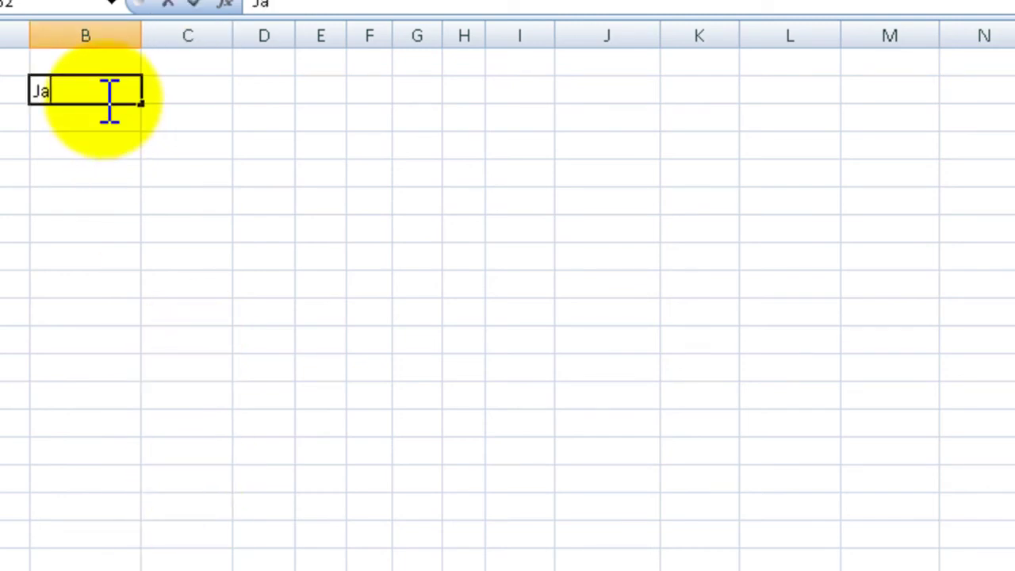
{"action": "type", "text": "nuary"}
{"action": "key", "text": "Return"}
{"action": "left_click", "coordinate": [104, 99]}
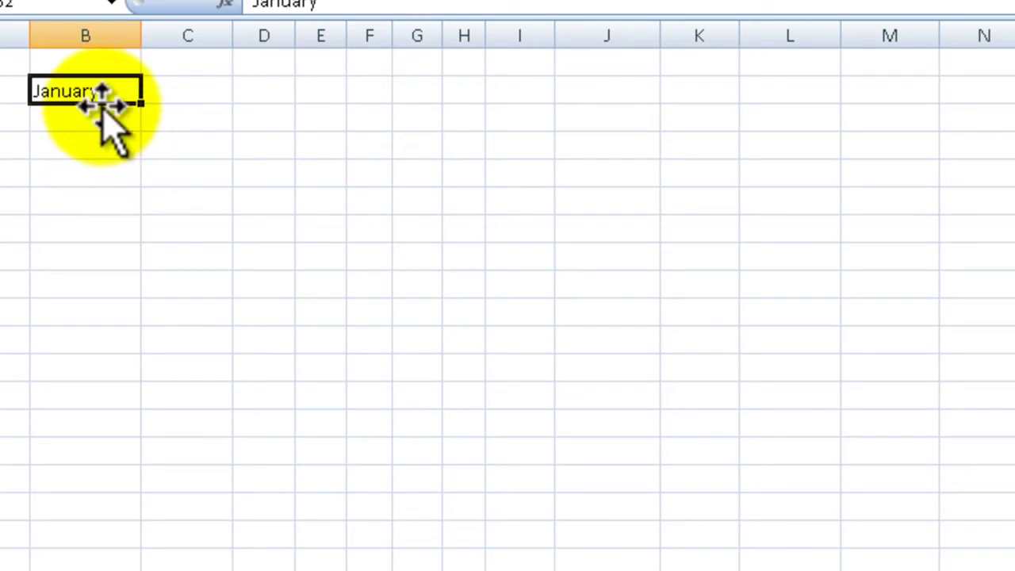
{"action": "key", "text": "Delete"}
{"action": "left_click", "coordinate": [100, 119]}
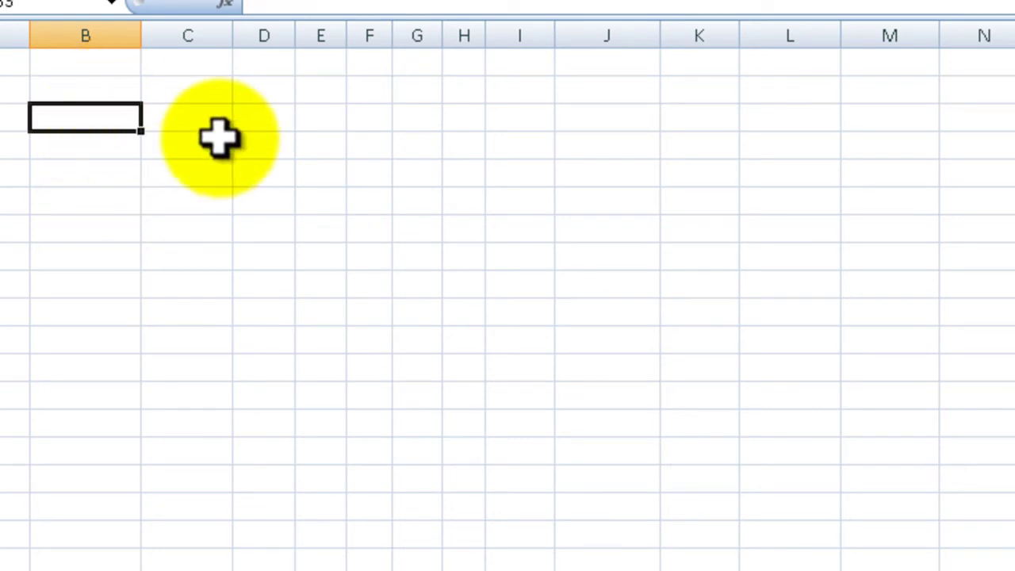
- Enter the year 2010 in C2
{"action": "left_click", "coordinate": [199, 98]}
{"action": "type", "text": "2010"}
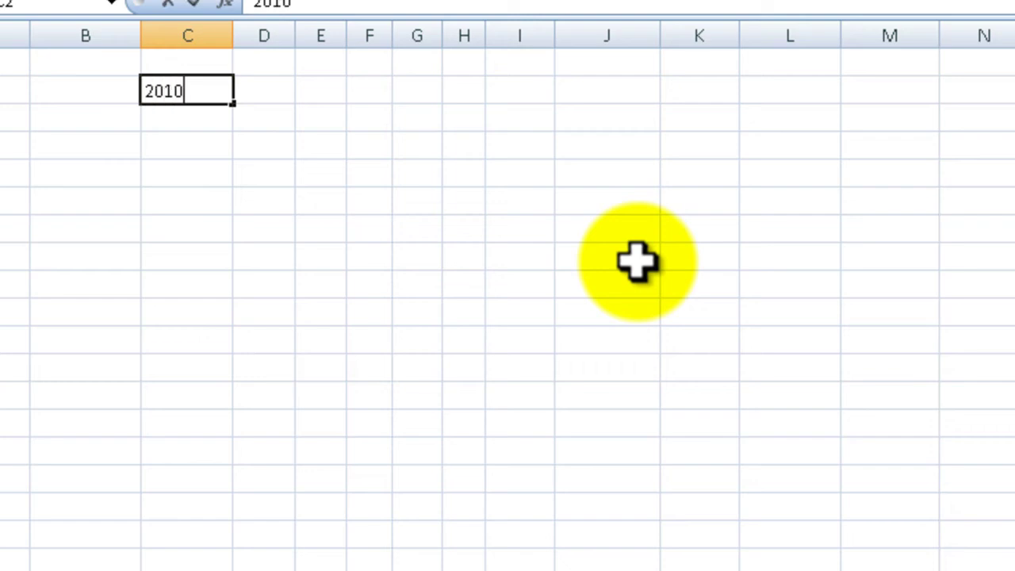
{"action": "key", "text": "Return"}
{"action": "left_click", "coordinate": [235, 96]}
{"action": "left_click", "coordinate": [212, 92]}
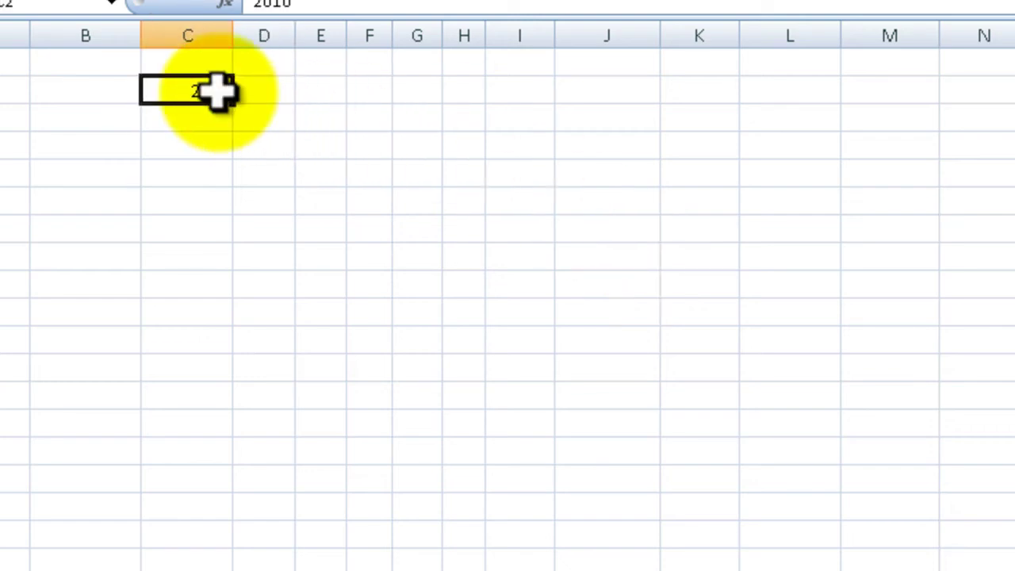
{"action": "mouse_move", "coordinate": [235, 103]}
{"action": "left_mouse_down"}
{"action": "mouse_move", "coordinate": [337, 108]}
{"action": "mouse_move", "coordinate": [238, 102]}
{"action": "left_mouse_up"}
- Enter 2011 in D2, and AutoFill the yearly series from C2:D2 along row 2 to column R
{"action": "left_click", "coordinate": [254, 97]}
{"action": "type", "text": "2010"}
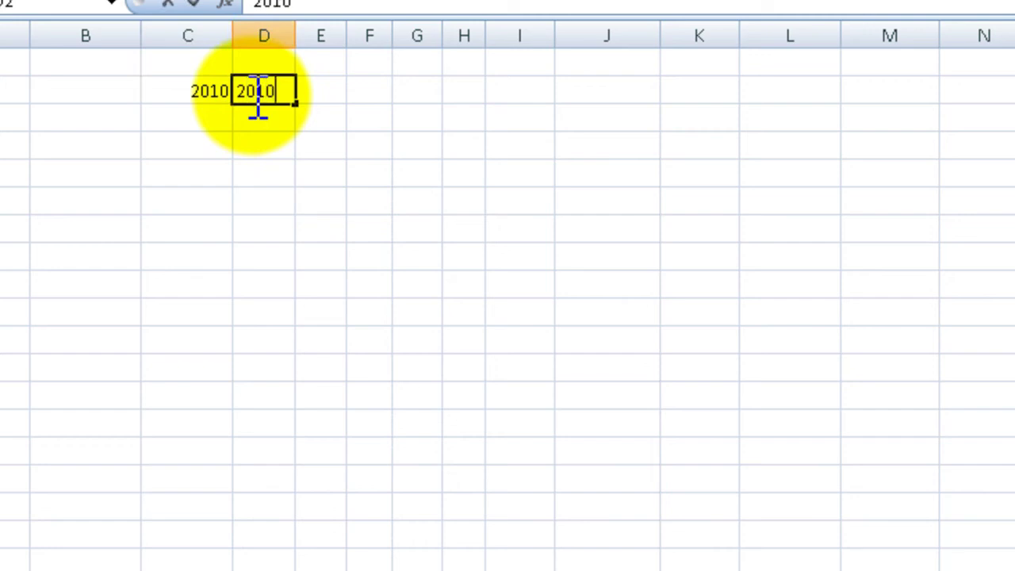
{"action": "key", "text": "Return"}
{"action": "left_click", "coordinate": [277, 87]}
{"action": "type", "text": "2"}
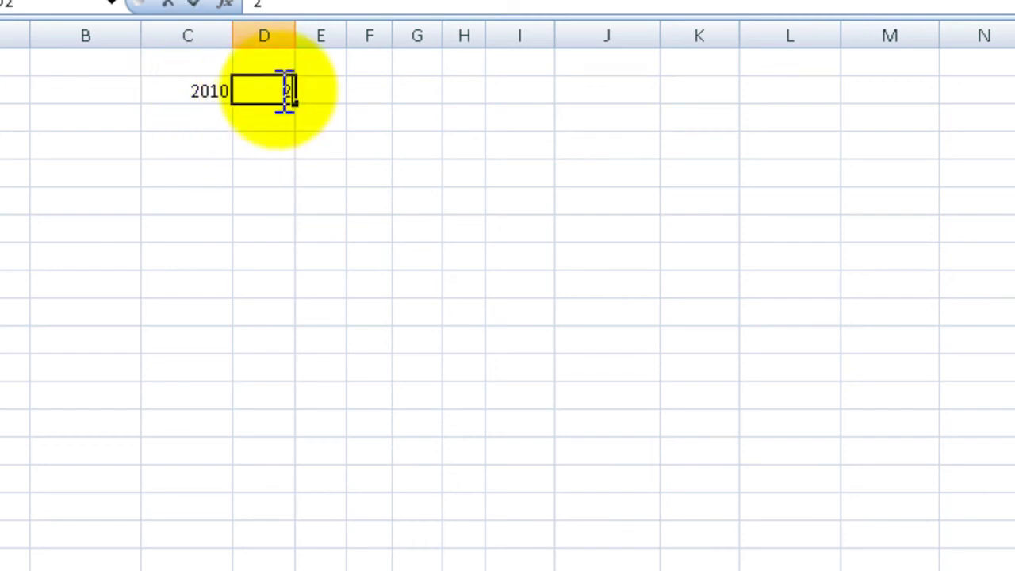
{"action": "type", "text": "011"}
{"action": "key", "text": "Return"}
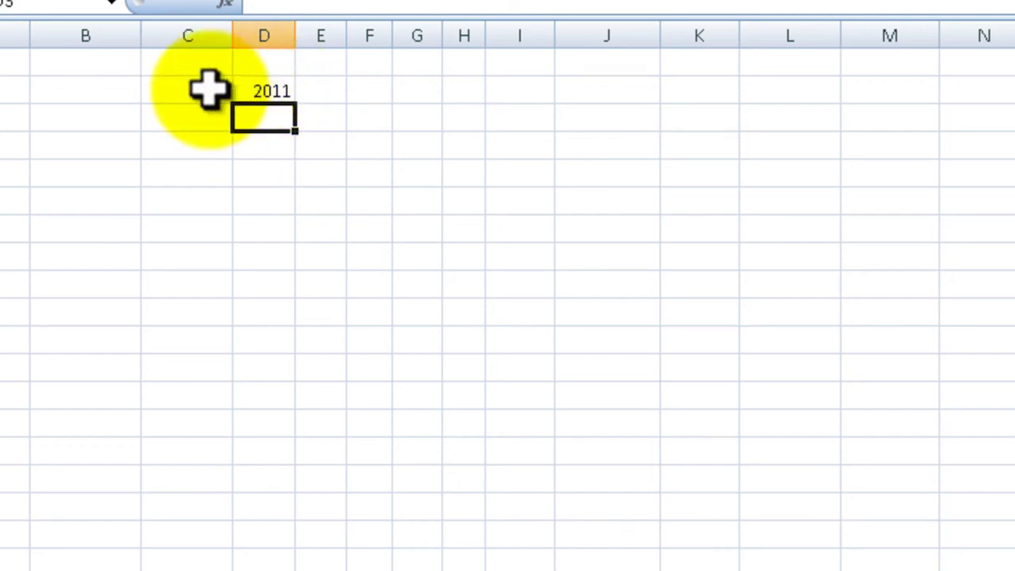
{"action": "left_click", "coordinate": [216, 89]}
{"action": "left_click_drag", "start_coordinate": [216, 89], "coordinate": [266, 91]}
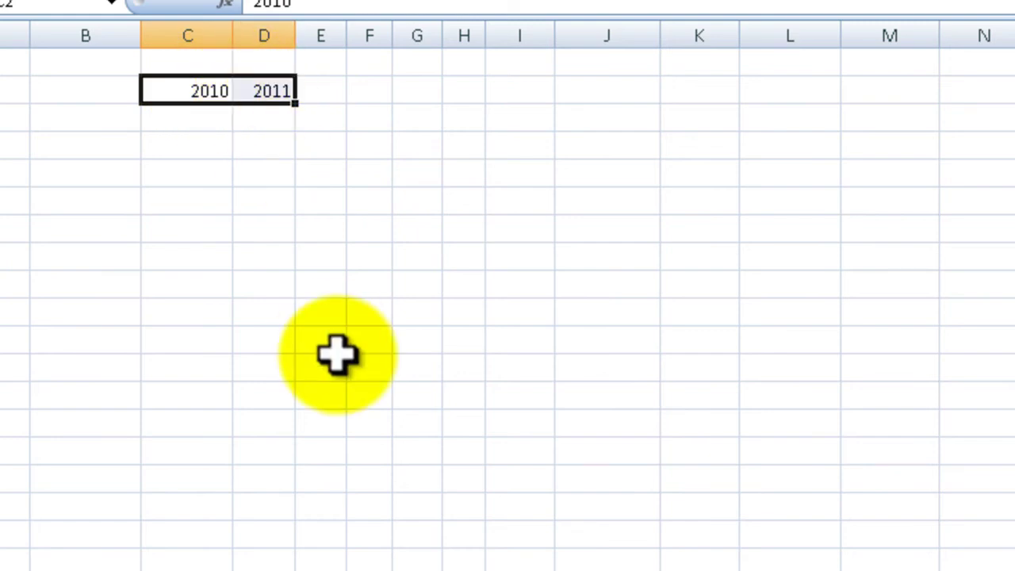
{"action": "left_click_drag", "start_coordinate": [295, 104], "coordinate": [1014, 93]}
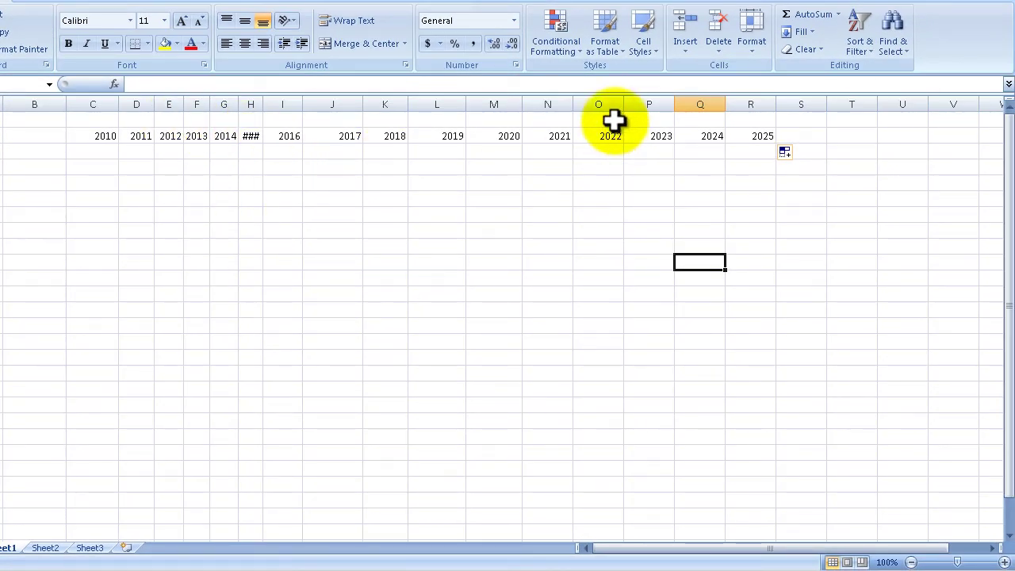
- Narrow columns D, H, J and L individually around the years in row 2
{"action": "left_click", "coordinate": [252, 103]}
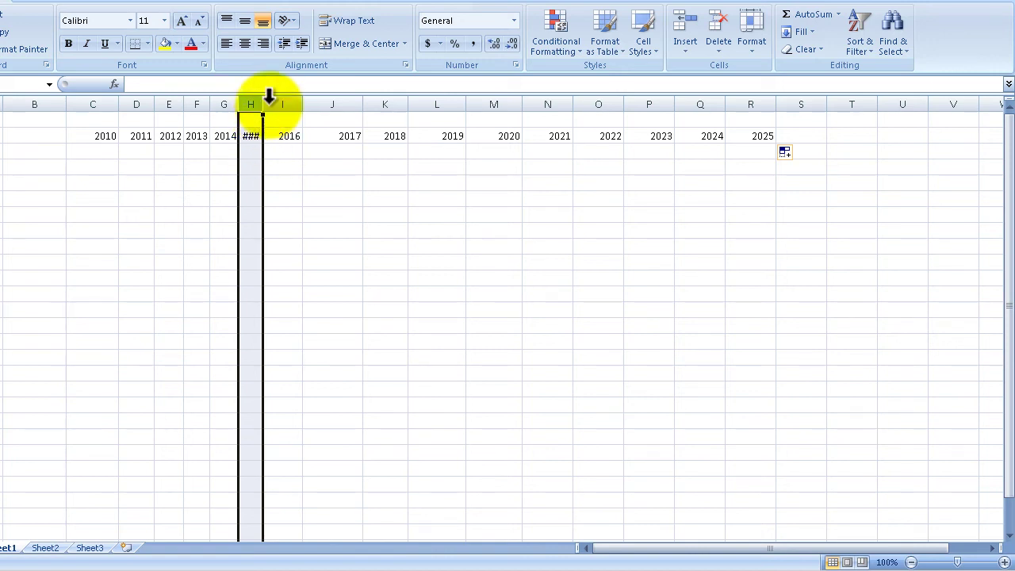
{"action": "mouse_move", "coordinate": [262, 104]}
{"action": "left_mouse_down"}
{"action": "mouse_move", "coordinate": [301, 104]}
{"action": "mouse_move", "coordinate": [263, 104]}
{"action": "left_mouse_up"}
{"action": "left_click", "coordinate": [283, 246]}
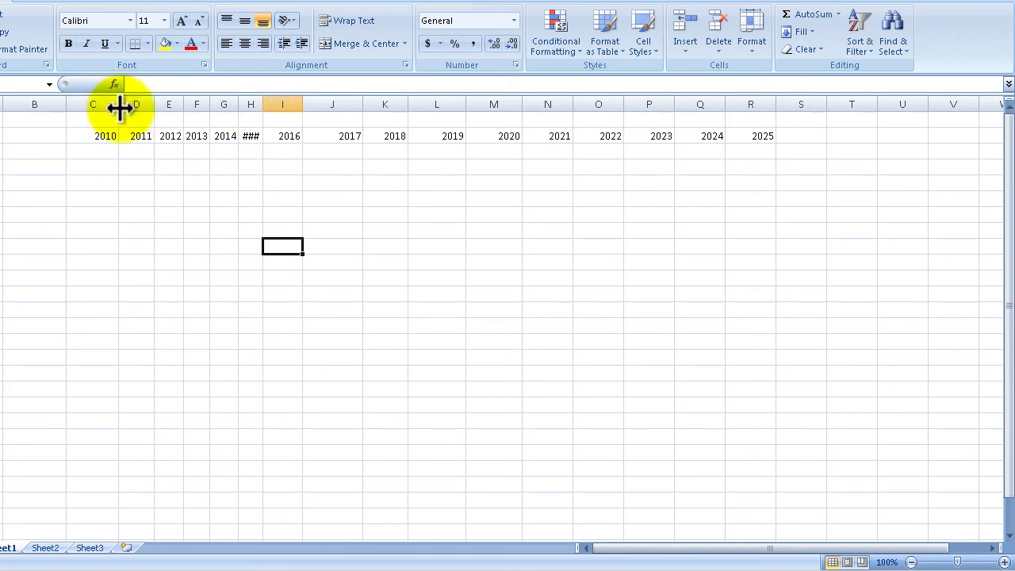
{"action": "left_click_drag", "start_coordinate": [152, 107], "coordinate": [147, 106]}
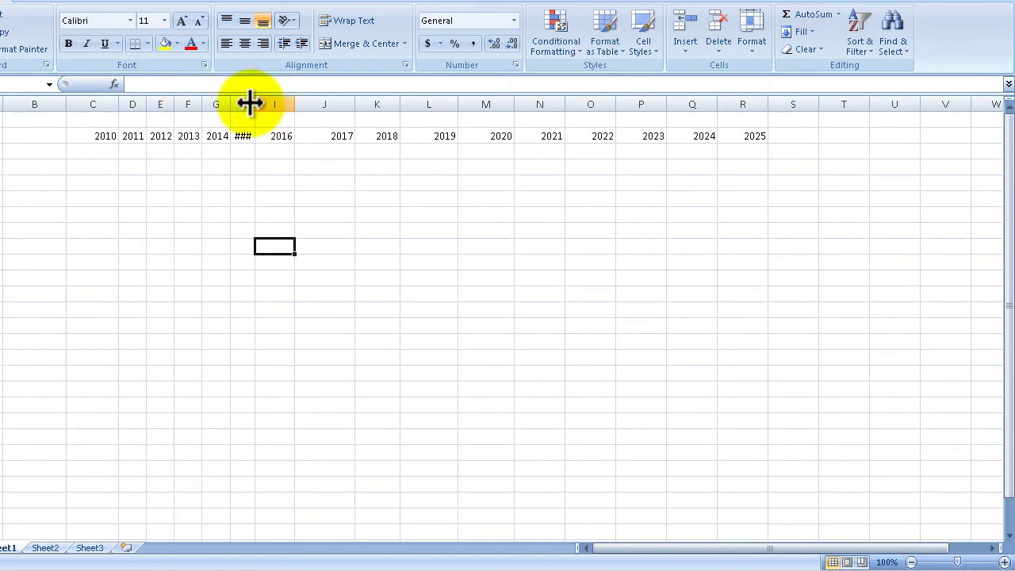
{"action": "left_click_drag", "start_coordinate": [255, 103], "coordinate": [248, 103]}
{"action": "left_click_drag", "start_coordinate": [347, 104], "coordinate": [316, 104]}
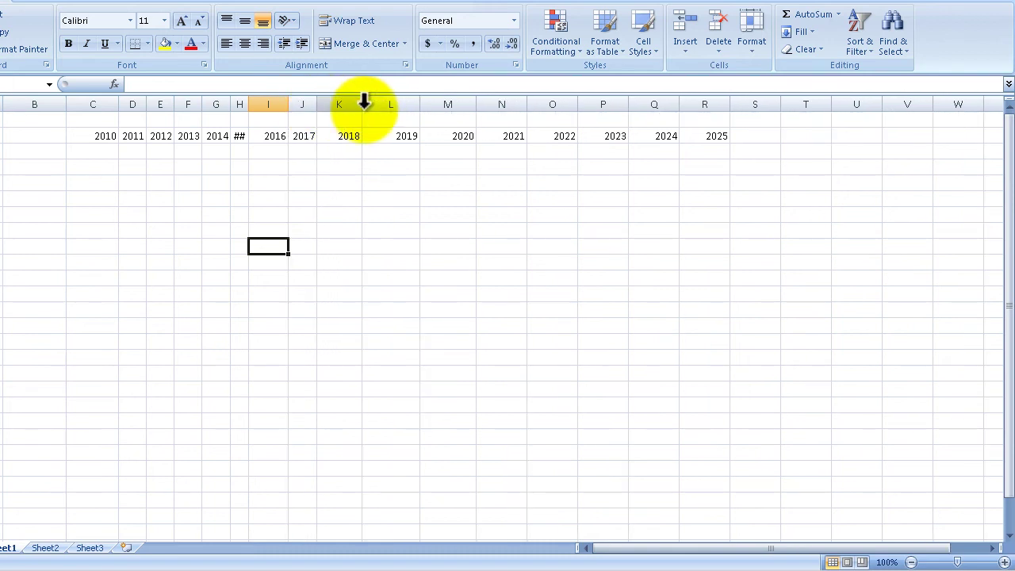
{"action": "left_click_drag", "start_coordinate": [422, 104], "coordinate": [382, 105]}
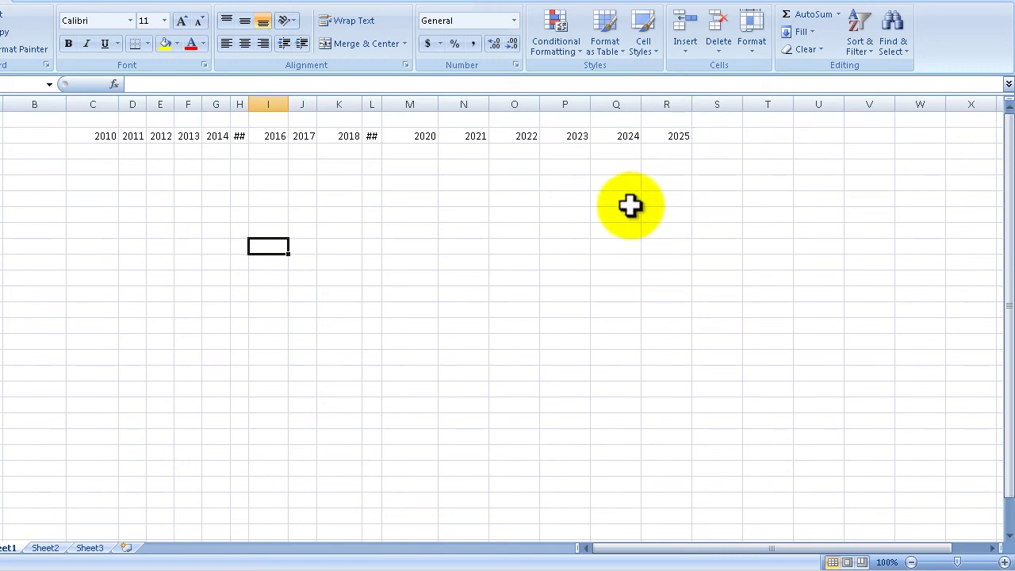
- Auto-fit the widths of columns C through R to the years in row 2
{"action": "left_click_drag", "start_coordinate": [101, 99], "coordinate": [667, 104]}
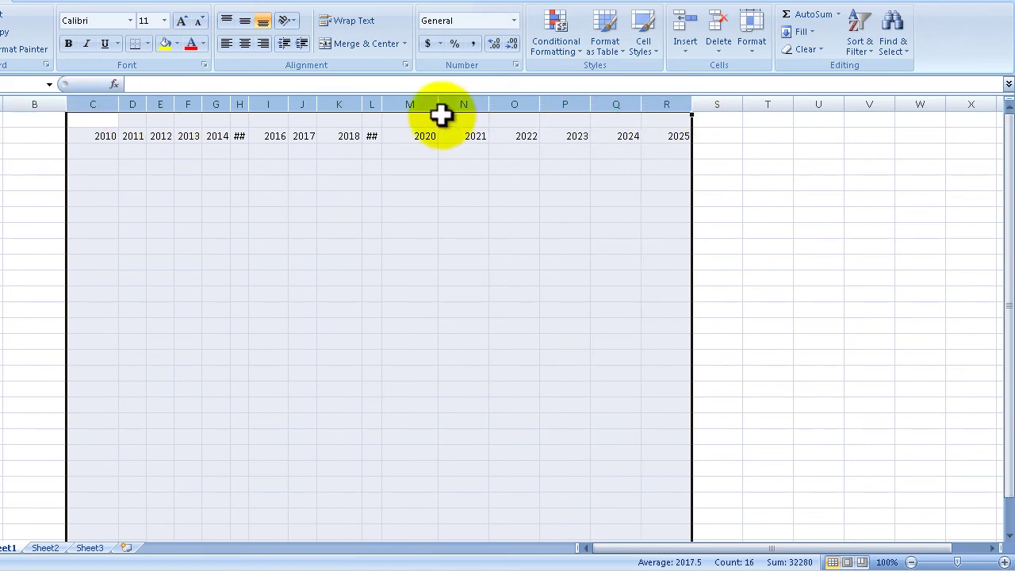
{"action": "double_click", "coordinate": [381, 104]}
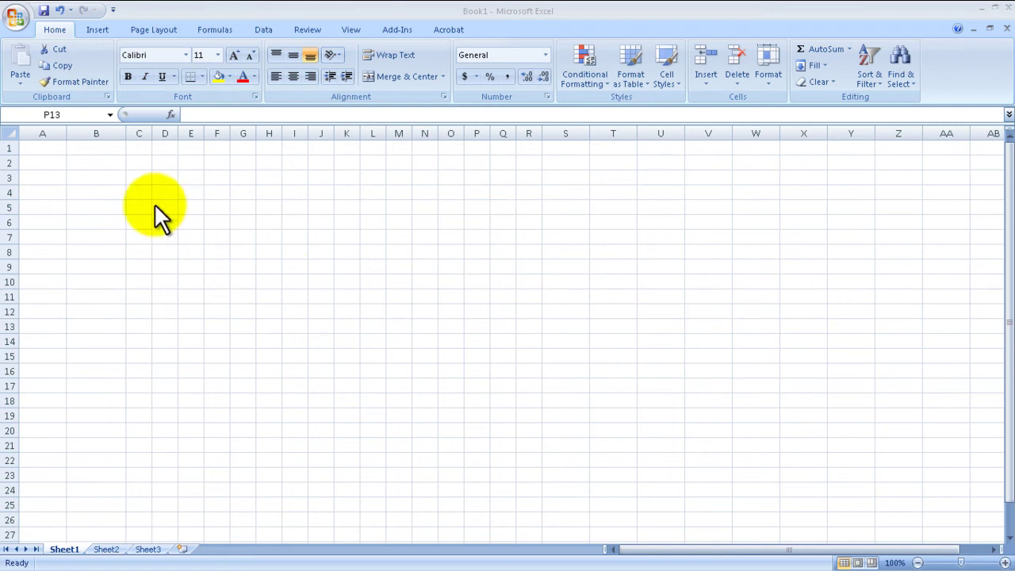
- Enter January in B2 of the emptied sheet
{"action": "left_click", "coordinate": [118, 163]}
{"action": "type", "text": "Janua"}
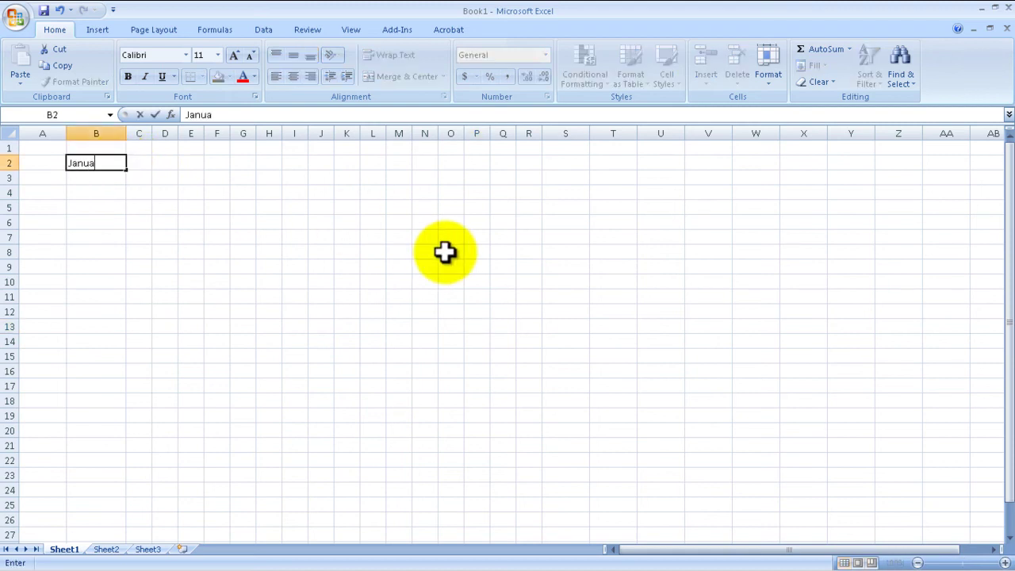
{"action": "type", "text": "ry"}
{"action": "key", "text": "Return"}
{"action": "left_click", "coordinate": [107, 163]}
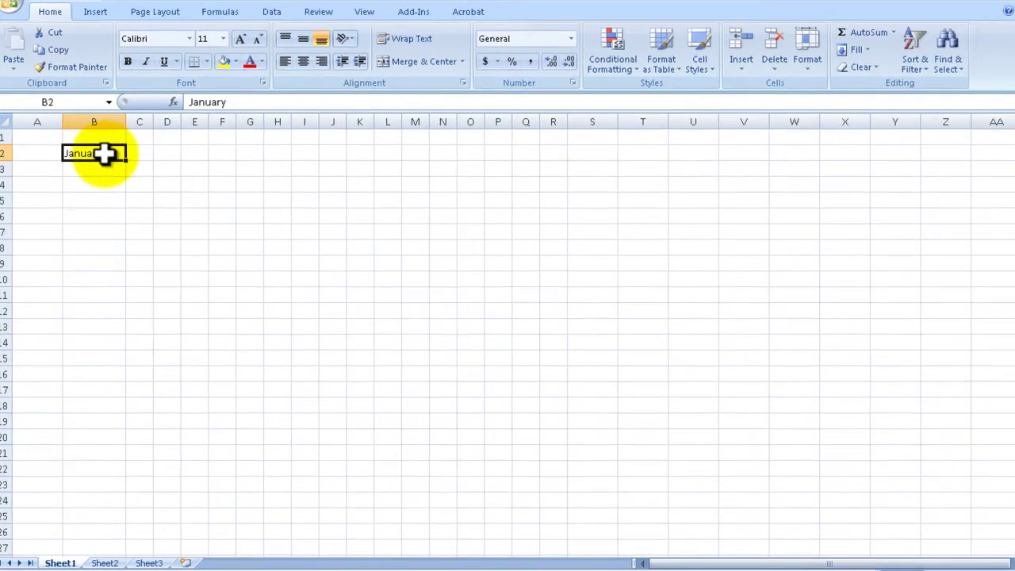
- AutoFill the month names from B2 down to B17, and replace them all with January using Fill Down
{"action": "left_click_drag", "start_coordinate": [124, 161], "coordinate": [146, 457]}
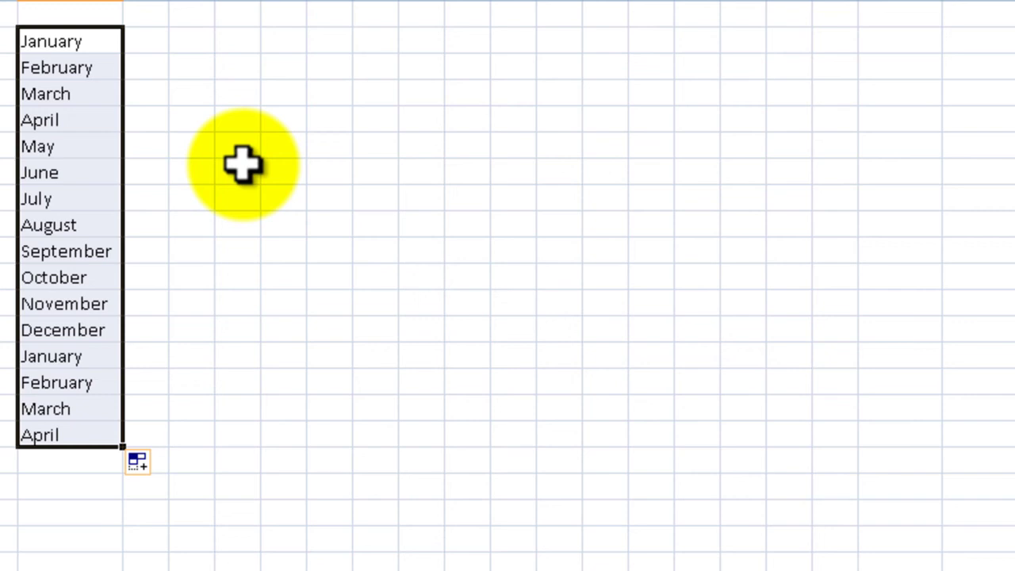
{"action": "key", "text": "ctrl+d"}
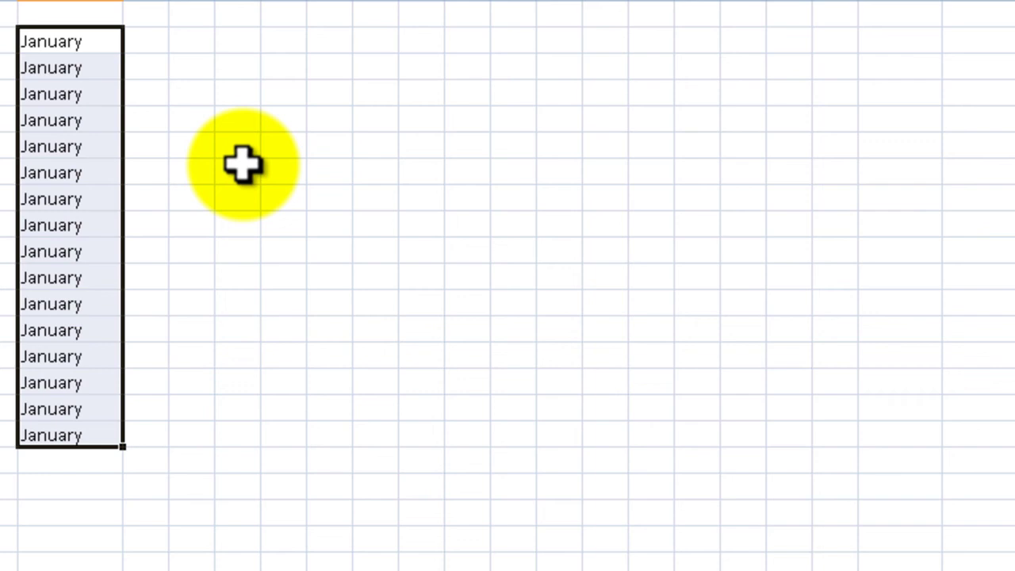
{"action": "key", "text": "Right"}
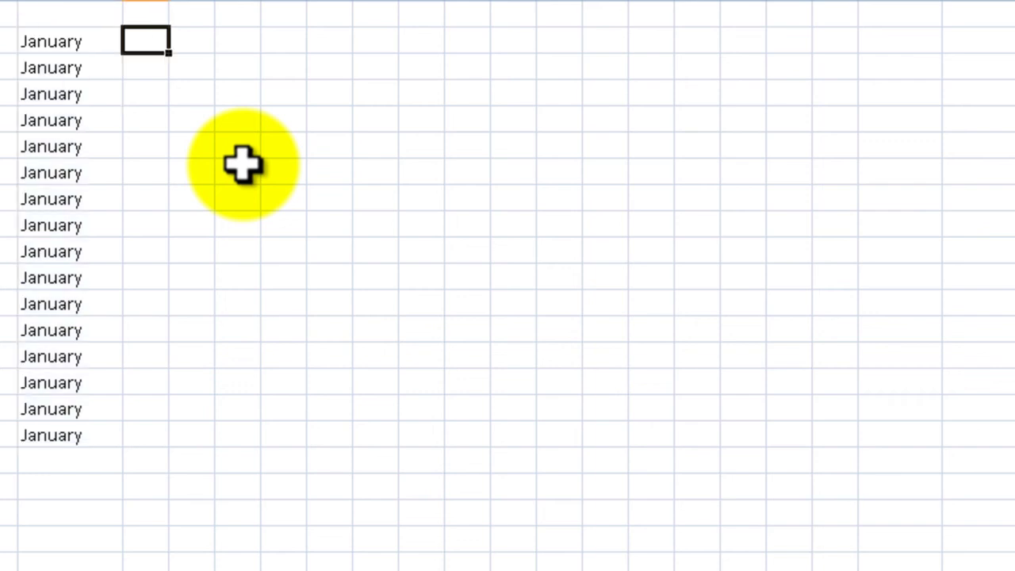
- Enter January in C2 and Janur in C3
{"action": "key", "text": "Return"}
{"action": "type", "text": "Janur"}
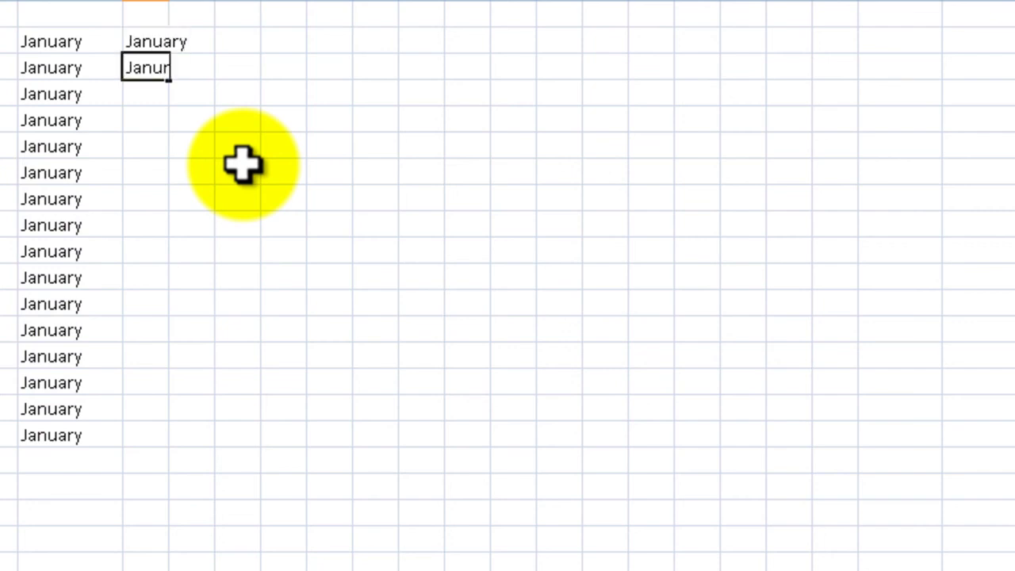
{"action": "key", "text": "Return"}
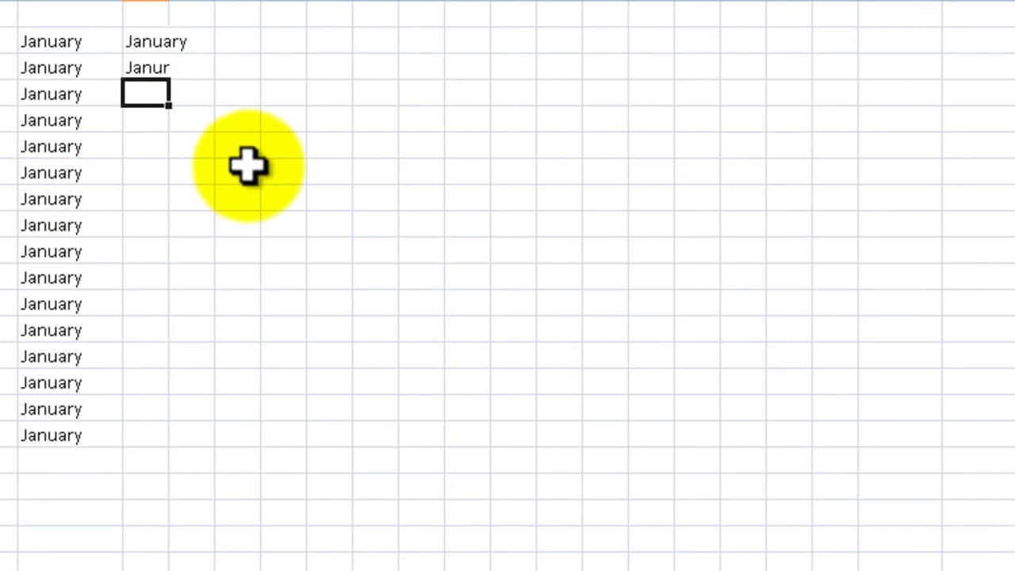
- Clear all the entries from columns B and C
{"action": "left_click_drag", "start_coordinate": [84, 46], "coordinate": [368, 419]}
{"action": "key", "text": "Delete"}
{"action": "left_click", "coordinate": [191, 92]}
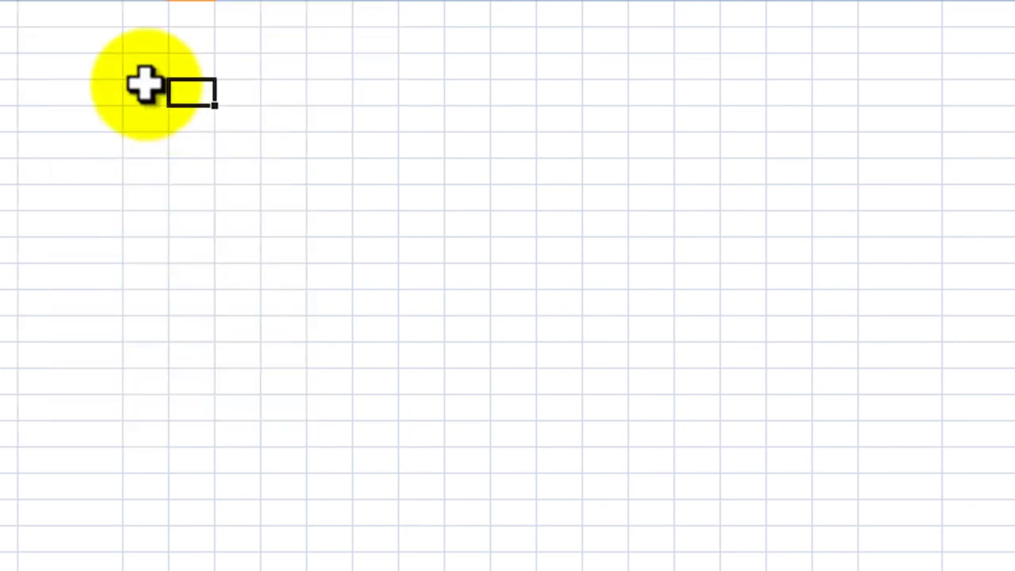
- Enter Test in B2 and AutoFill it down to B15
{"action": "left_click", "coordinate": [96, 61]}
{"action": "left_click", "coordinate": [109, 41]}
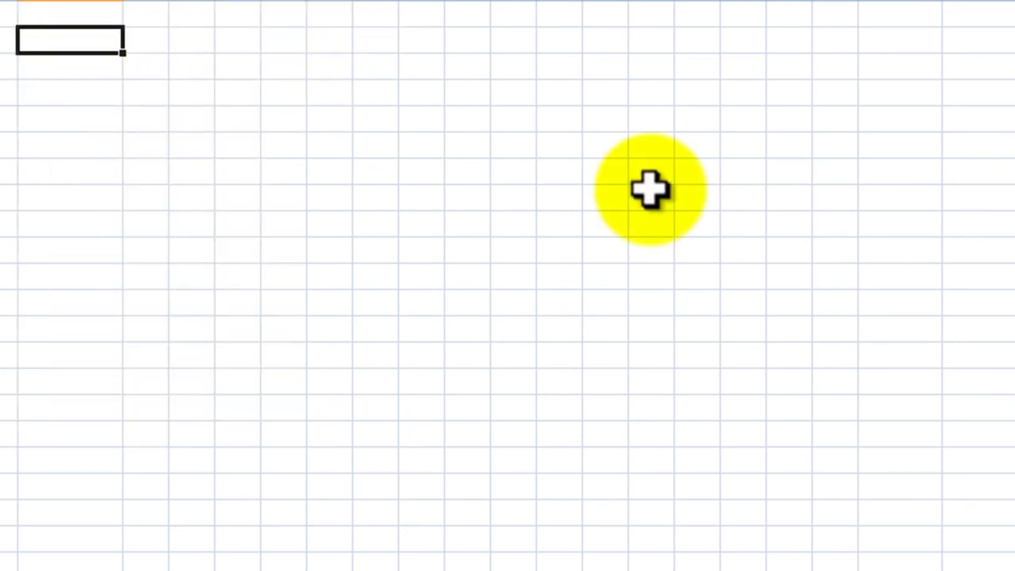
{"action": "type", "text": "T"}
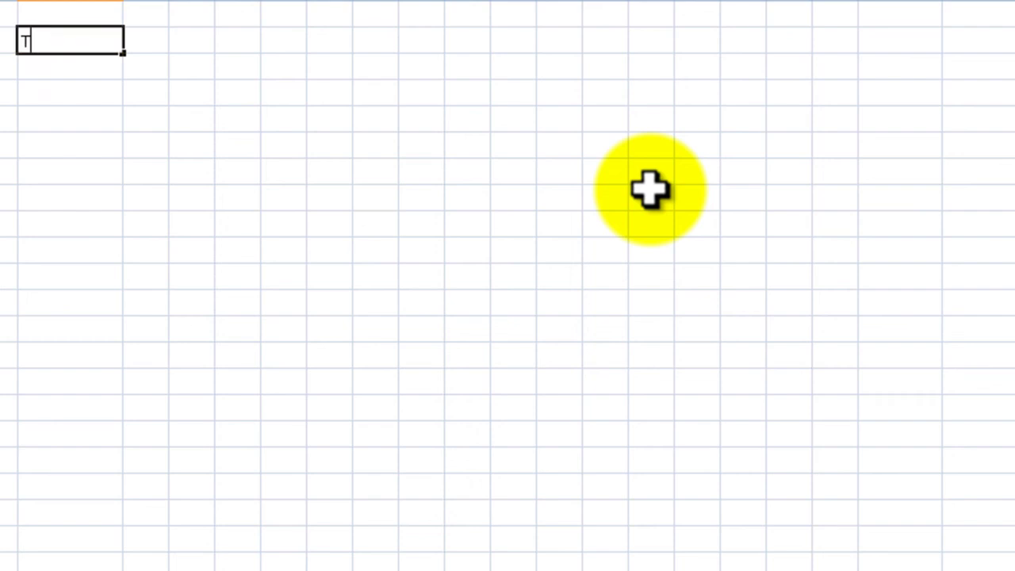
{"action": "type", "text": "est"}
{"action": "key", "text": "Return"}
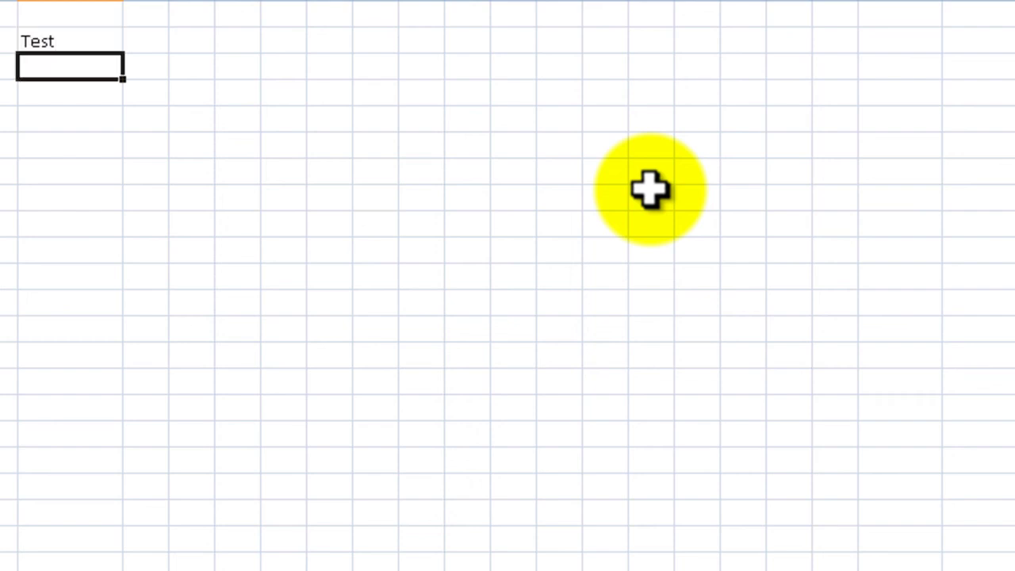
{"action": "left_click", "coordinate": [97, 38]}
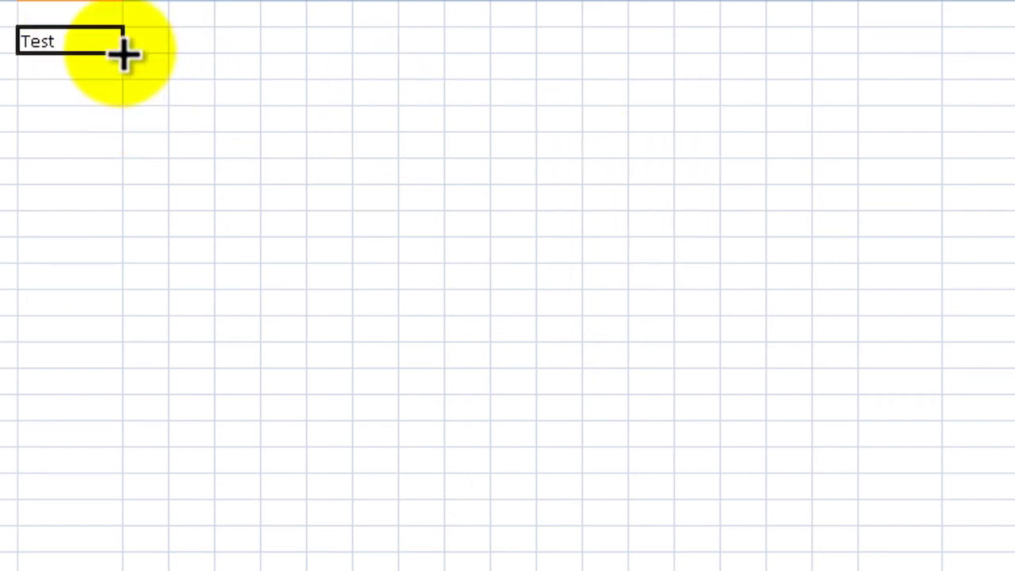
{"action": "left_click_drag", "start_coordinate": [124, 54], "coordinate": [103, 411]}
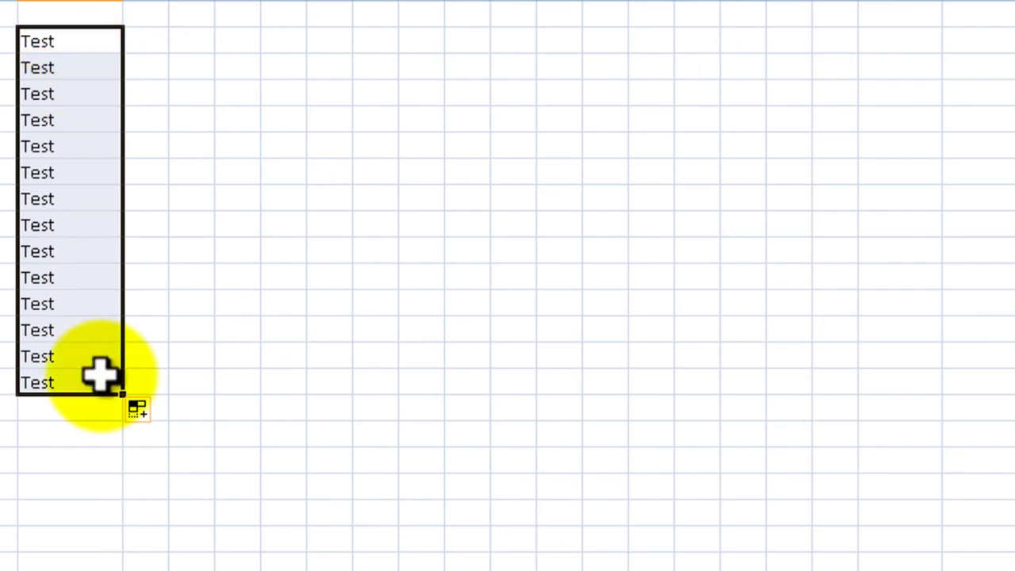
{"action": "left_click", "coordinate": [136, 458]}
- Replace the text in B2 with 1 and AutoFill it down to B15
{"action": "left_click", "coordinate": [96, 43]}
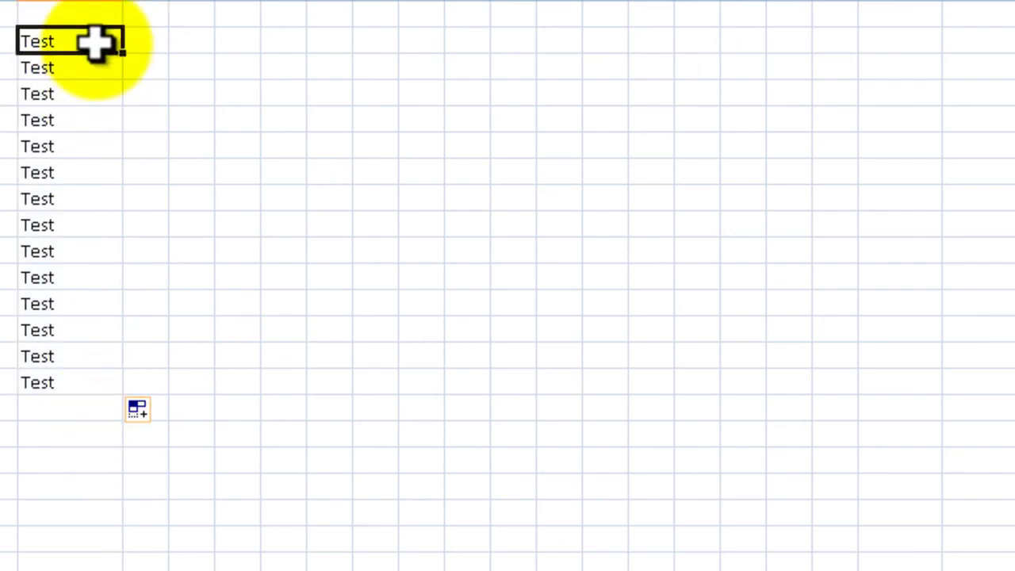
{"action": "type", "text": "1"}
{"action": "key", "text": "Return"}
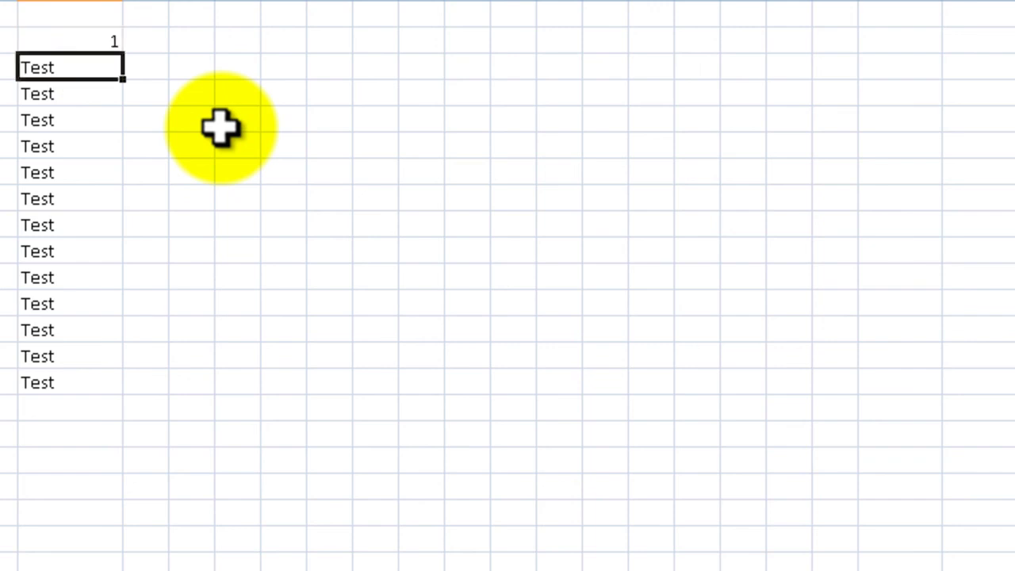
{"action": "left_click", "coordinate": [114, 41]}
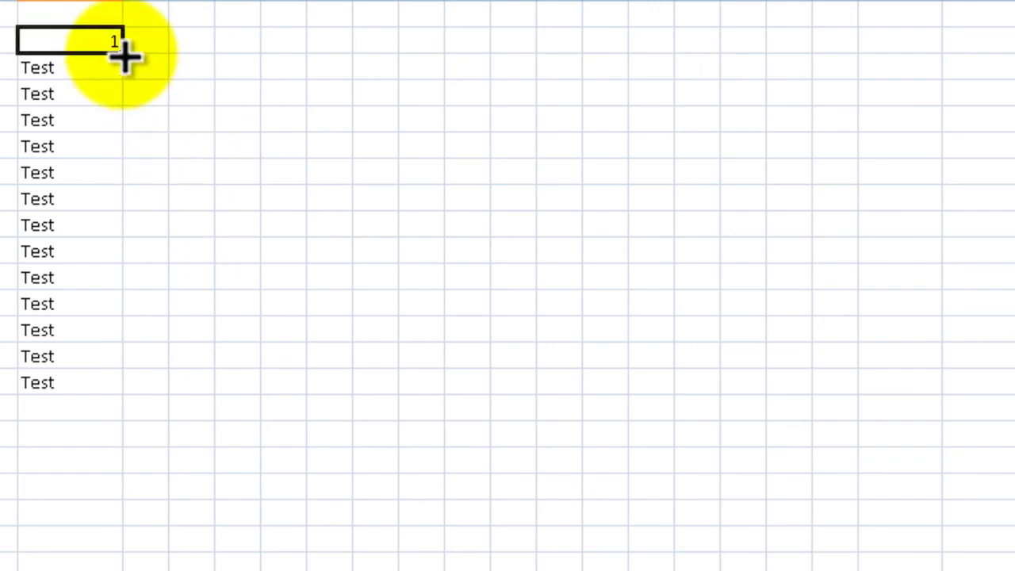
{"action": "left_click_drag", "start_coordinate": [123, 52], "coordinate": [141, 388]}
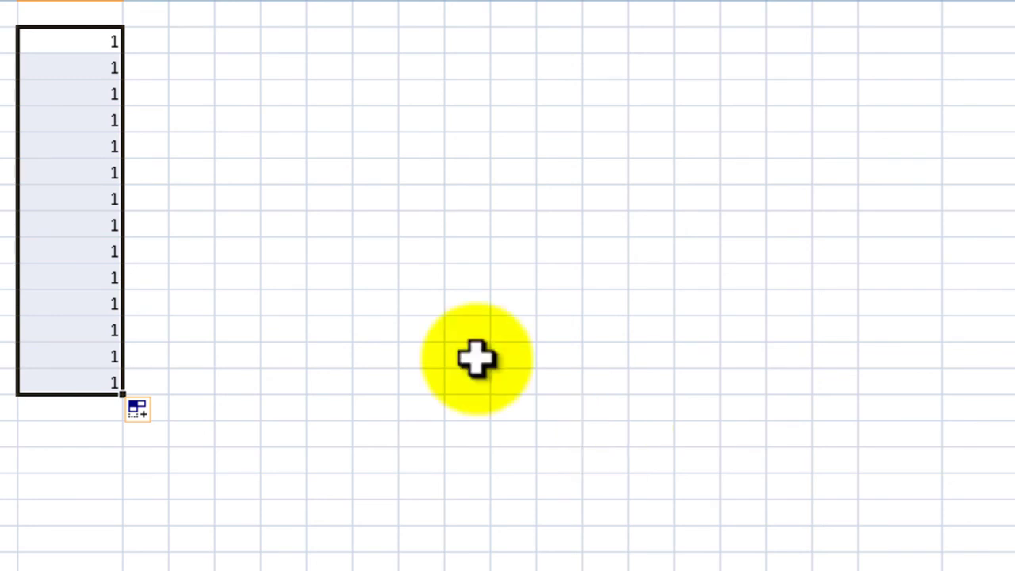
- Overwrite B6 with 300, B8 with 20, B9 with 10, B12 with 5, B14 with 2 and B15 with 3
{"action": "left_click", "coordinate": [74, 151]}
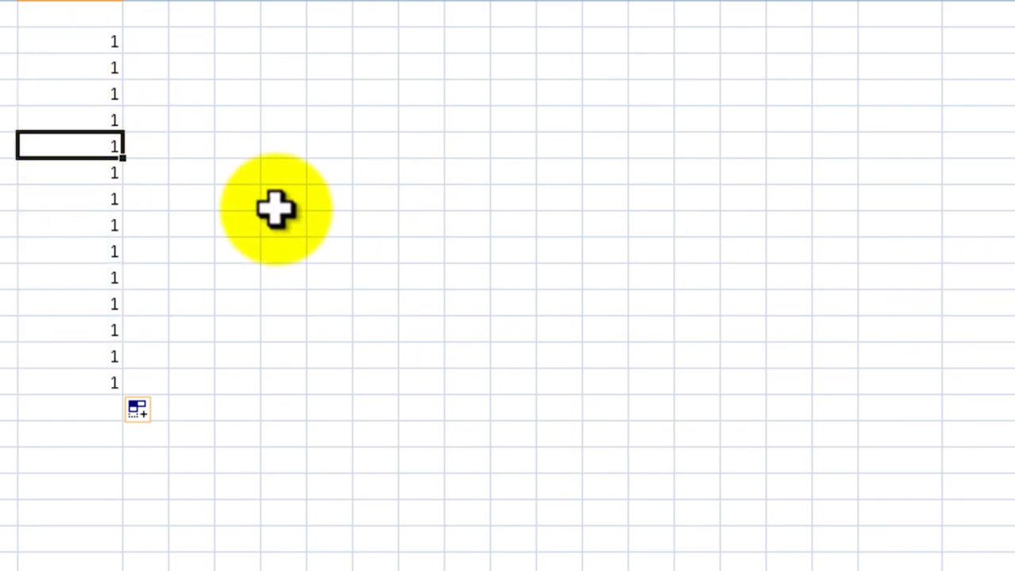
{"action": "type", "text": "300"}
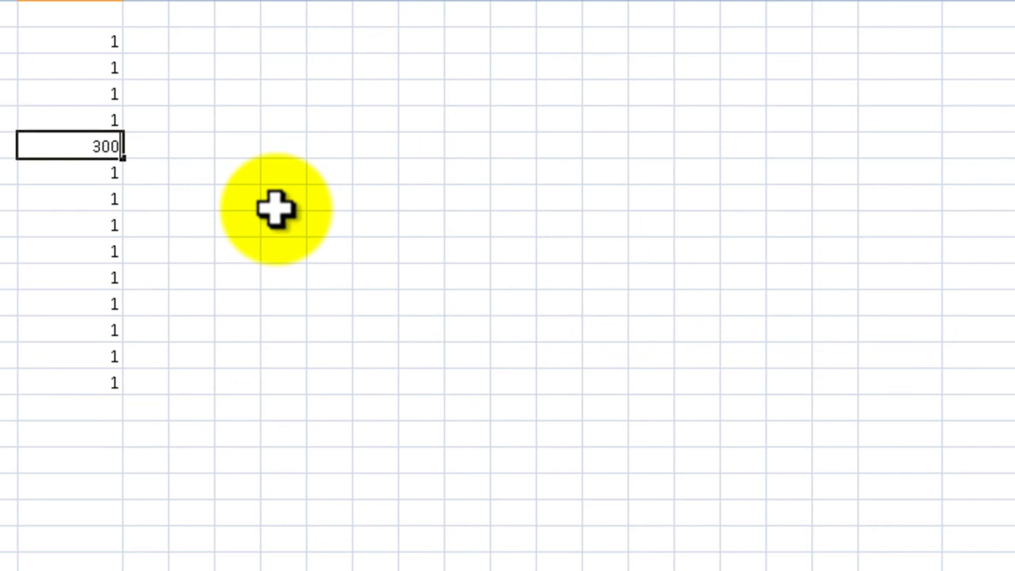
{"action": "key", "text": "Return"}
{"action": "key", "text": "Return"}
{"action": "type", "text": "20"}
{"action": "key", "text": "Return"}
{"action": "type", "text": "10"}
{"action": "key", "text": "Return"}
{"action": "key", "text": "Return"}
{"action": "key", "text": "Return"}
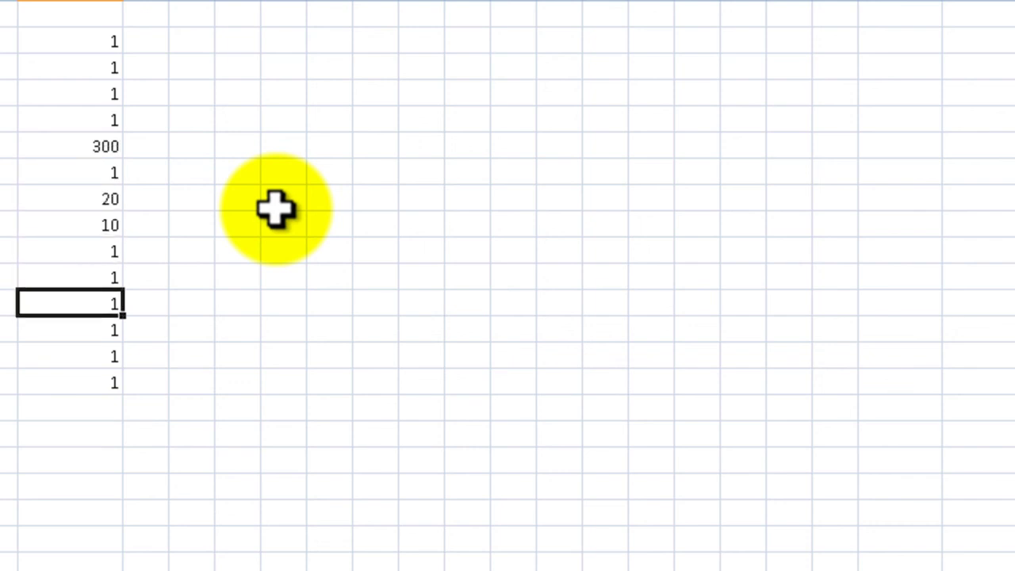
{"action": "type", "text": "5"}
{"action": "key", "text": "Return"}
{"action": "key", "text": "Return"}
{"action": "type", "text": "2"}
{"action": "key", "text": "Return"}
{"action": "type", "text": "3"}
{"action": "key", "text": "Return"}
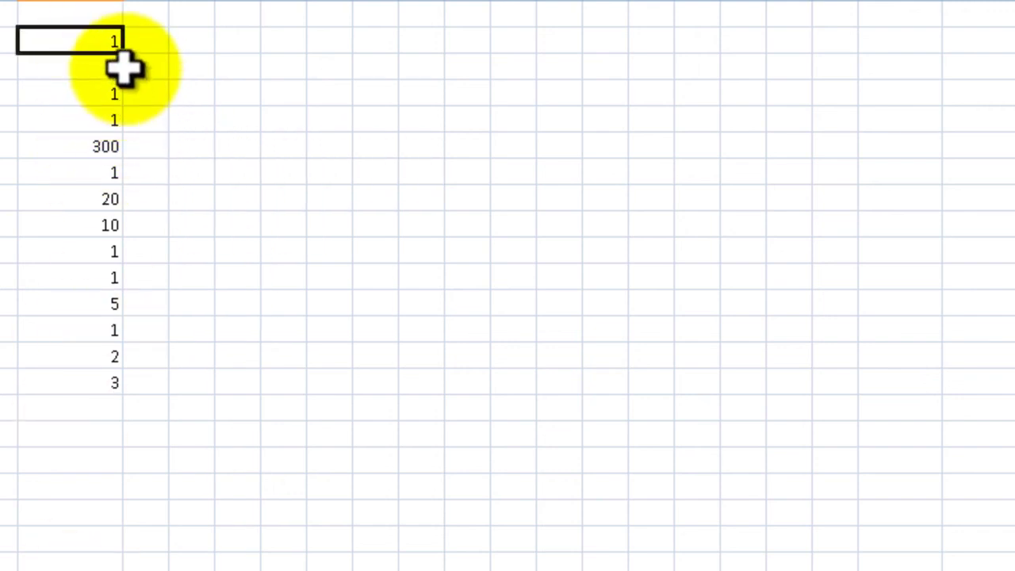
- AutoFill the 1 from B2 down to B15 over the mixed numbers, and clear the whole range
{"action": "left_click_drag", "start_coordinate": [125, 54], "coordinate": [110, 389]}
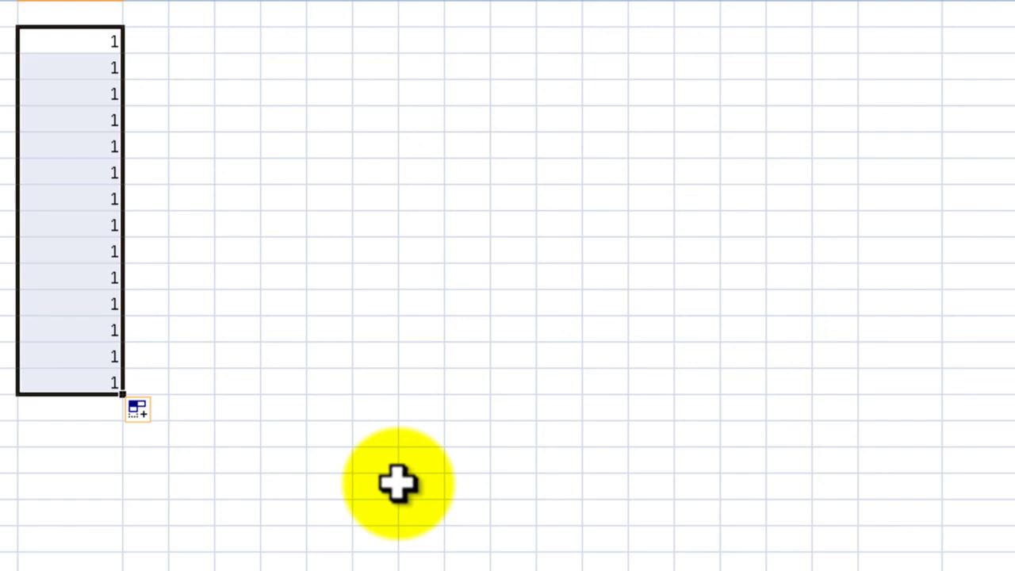
{"action": "left_click", "coordinate": [150, 89]}
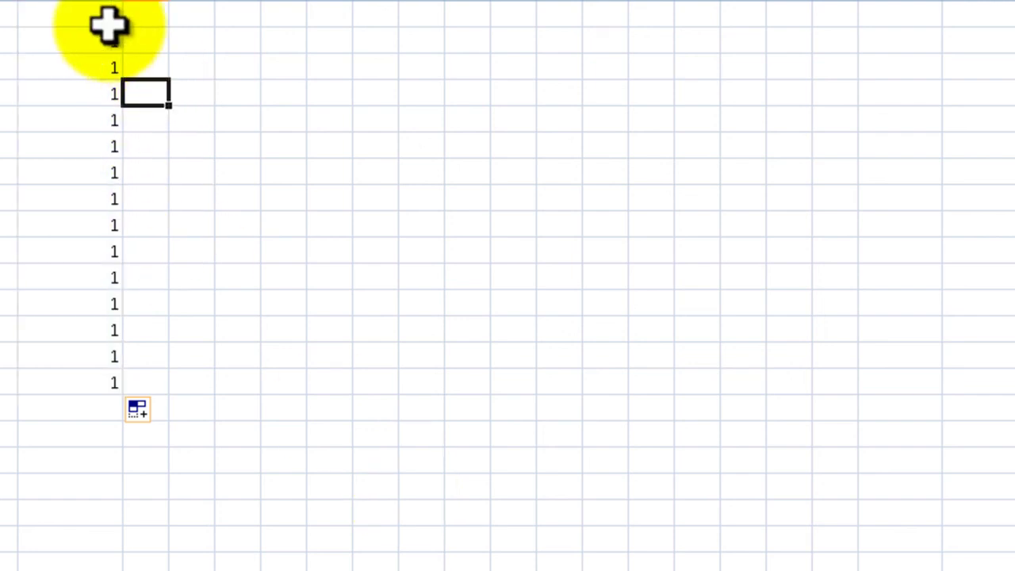
{"action": "left_click", "coordinate": [106, 33]}
{"action": "mouse_move", "coordinate": [105, 33]}
{"action": "left_mouse_down"}
{"action": "mouse_move", "coordinate": [127, 351]}
{"action": "mouse_move", "coordinate": [115, 386]}
{"action": "left_mouse_up"}
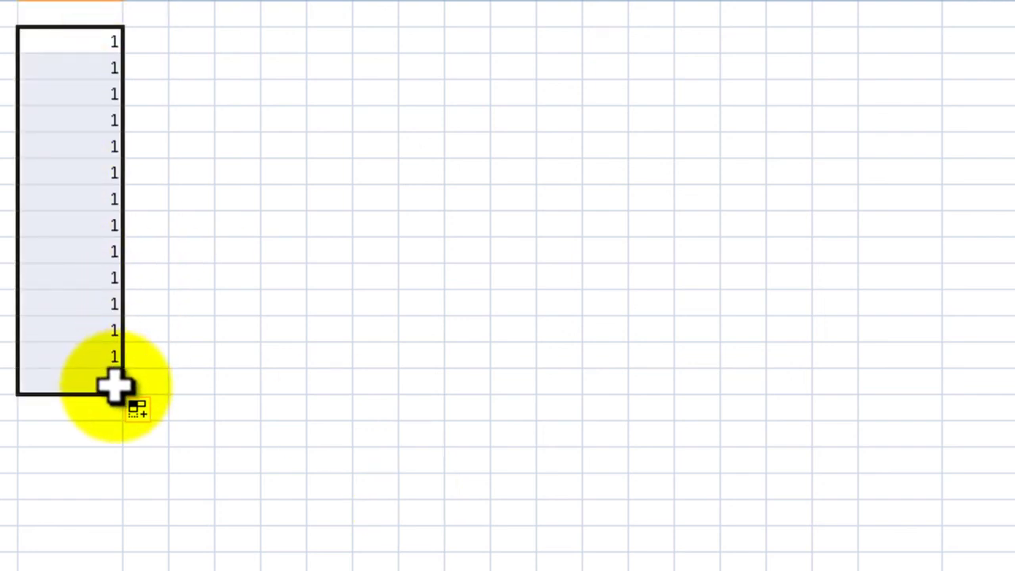
{"action": "key", "text": "Delete"}
{"action": "left_click", "coordinate": [283, 278]}
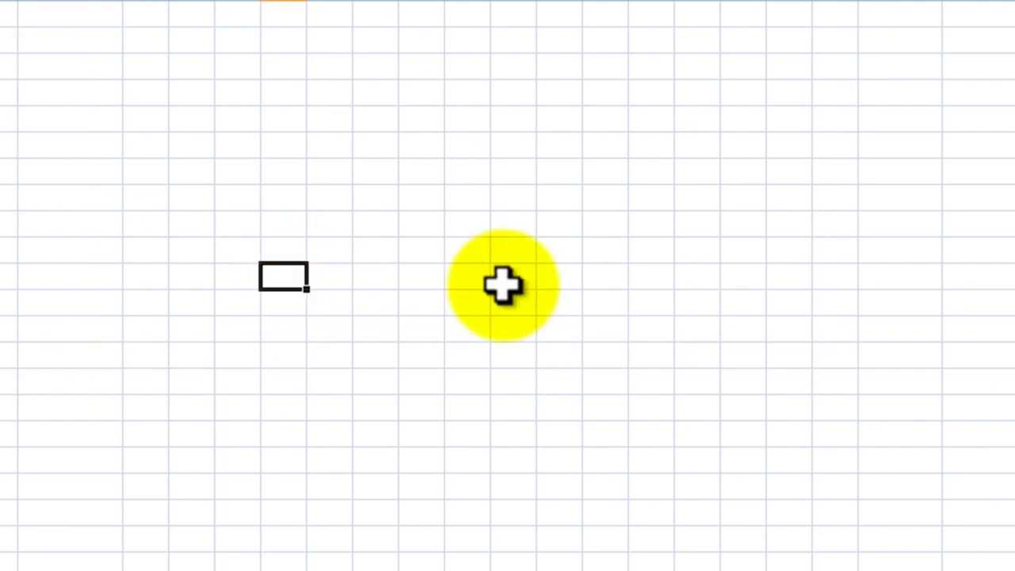
- Enter First in B2 and Second in C2
{"action": "left_click", "coordinate": [86, 46]}
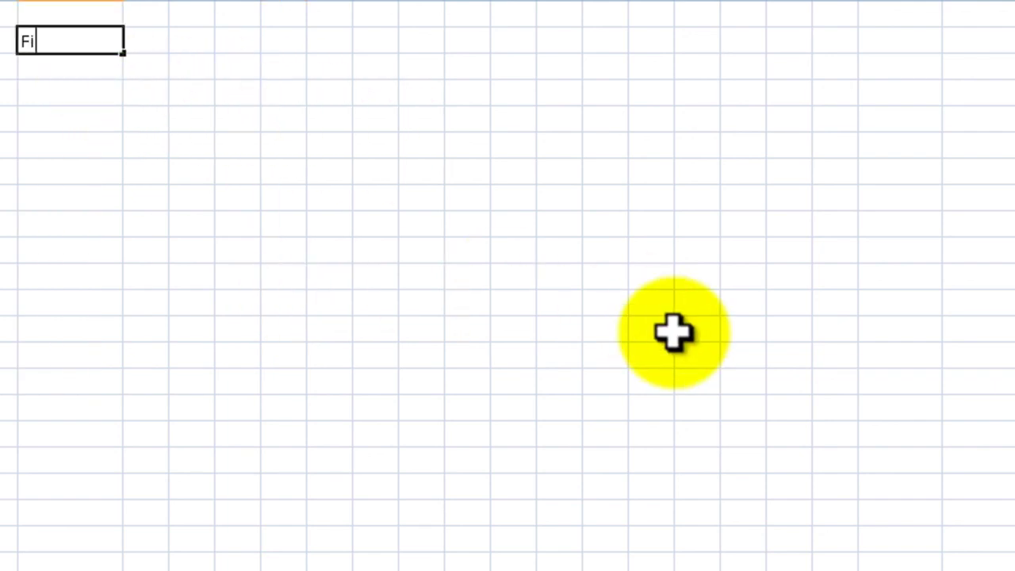
{"action": "key", "text": "Tab"}
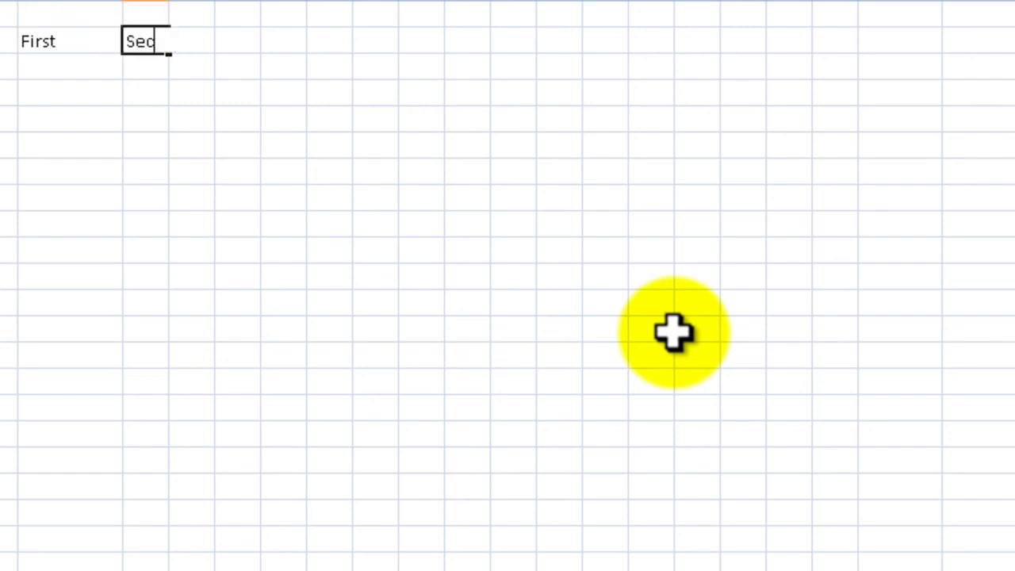
{"action": "type", "text": "Second"}
{"action": "key", "text": "Return"}
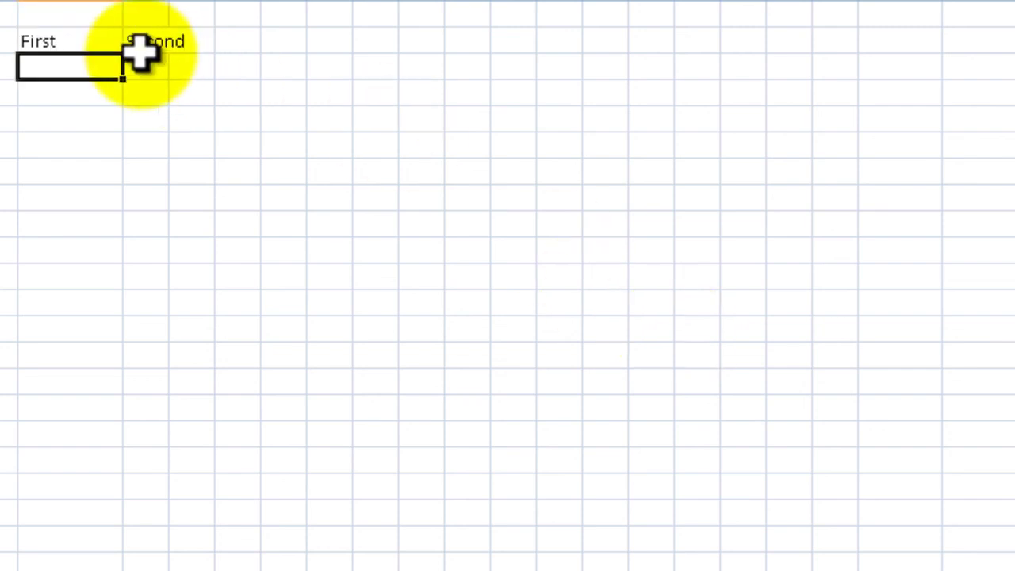
- Delete Second from C2 and AutoFill First from B2 across to S2
{"action": "left_click", "coordinate": [143, 48]}
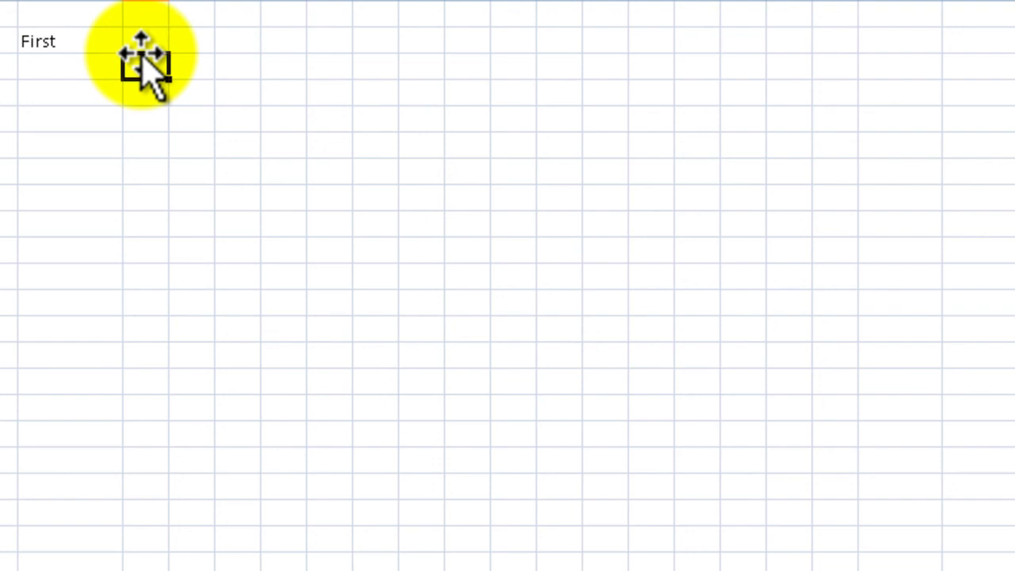
{"action": "key", "text": "Left"}
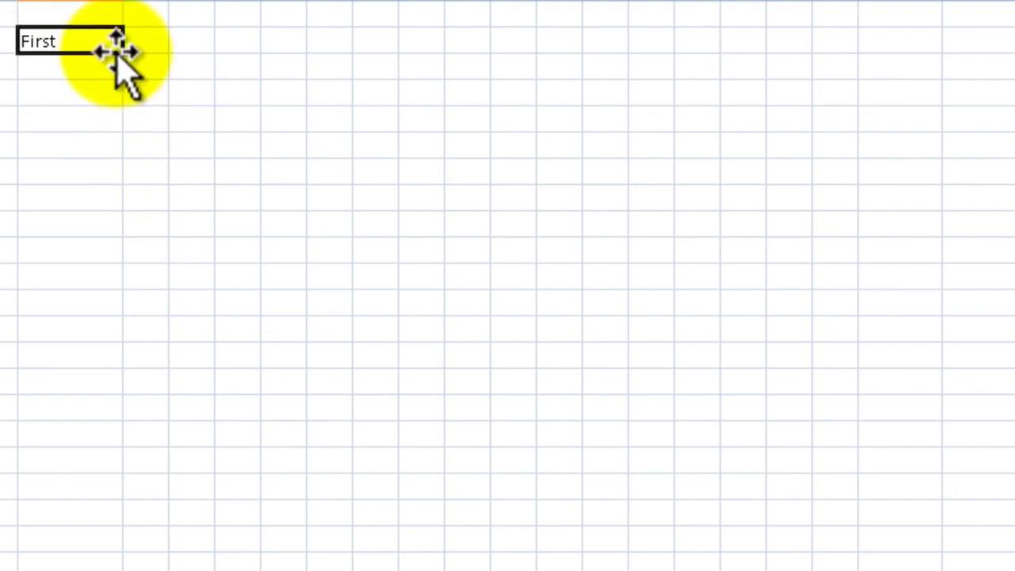
{"action": "left_click_drag", "start_coordinate": [121, 53], "coordinate": [932, 71]}
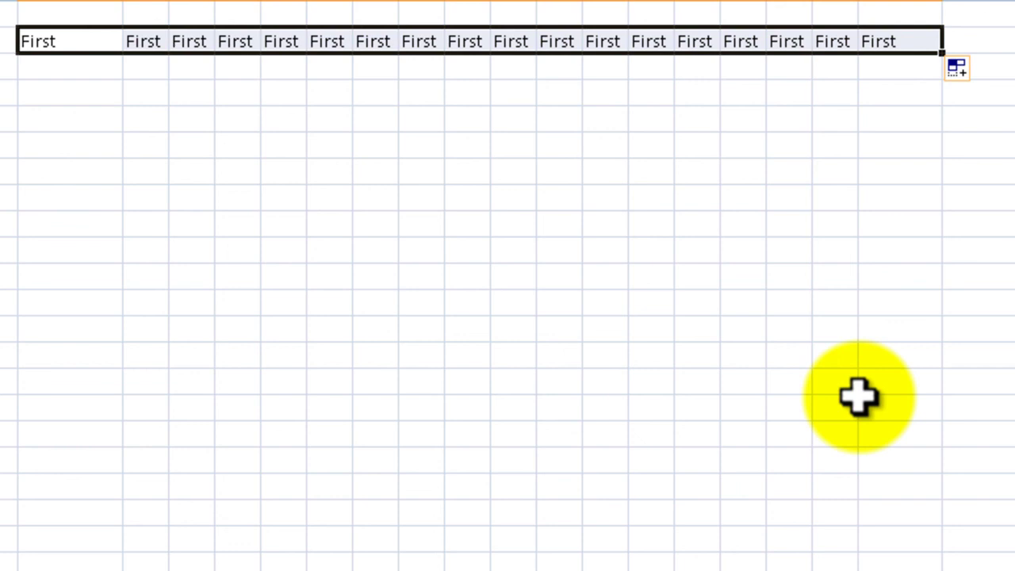
- Clear the filled row 2 and enter First in B2 and Second in C2 again
{"action": "key", "text": "Delete"}
{"action": "left_click", "coordinate": [108, 45]}
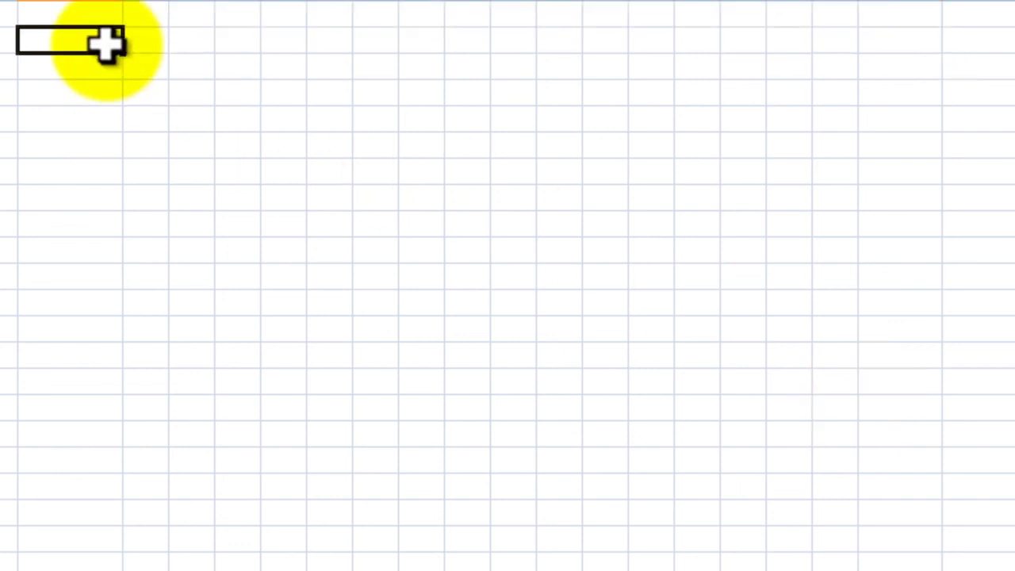
{"action": "type", "text": "First"}
{"action": "key", "text": "Tab"}
{"action": "type", "text": "S"}
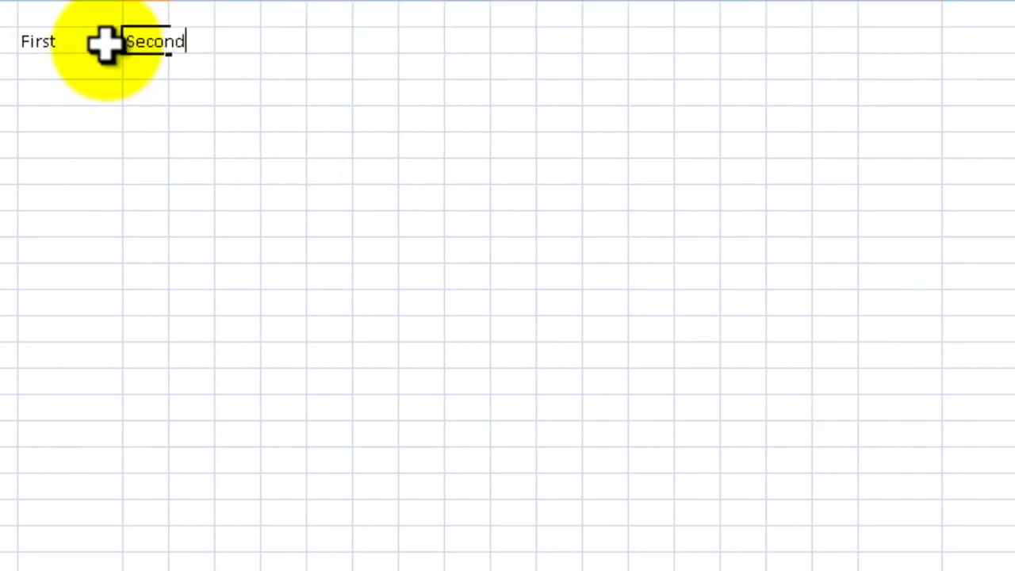
{"action": "type", "text": "econd"}
{"action": "key", "text": "Return"}
- AutoFill the First and Second pair from B2:C2 across row 2, and auto-fit the width of column C
{"action": "left_click_drag", "start_coordinate": [106, 45], "coordinate": [1014, 48]}
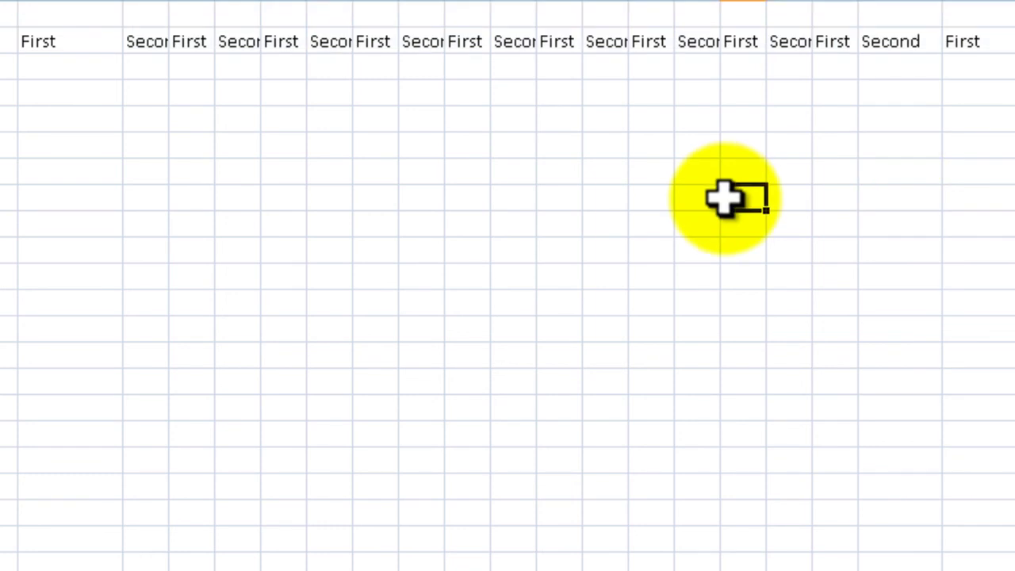
{"action": "double_click", "coordinate": [169, 2]}
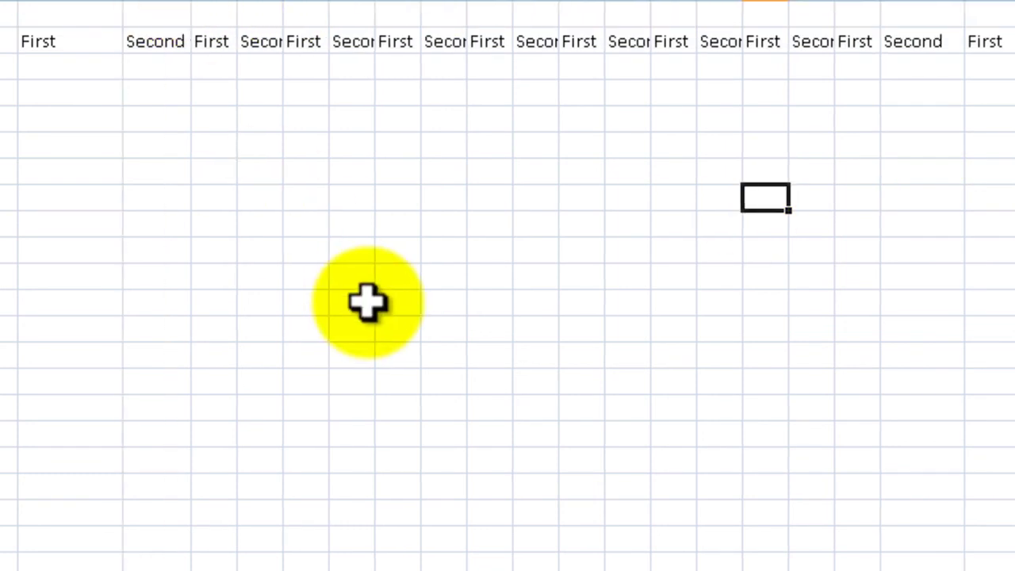
{"action": "left_click", "coordinate": [261, 4]}
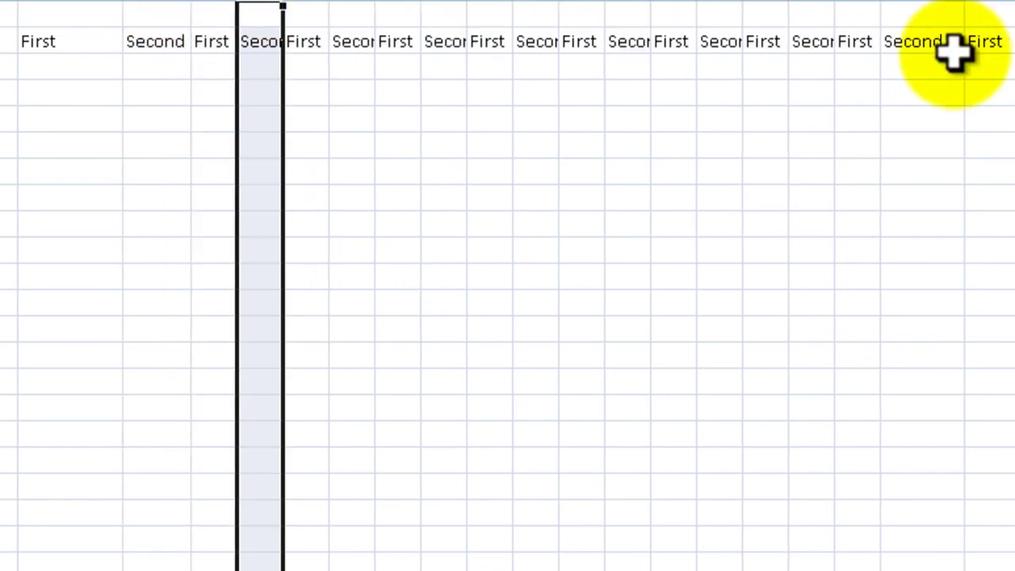
- Clear the alternating First and Second entries from row 2
{"action": "left_click_drag", "start_coordinate": [766, 41], "coordinate": [1014, 41]}
{"action": "left_click_drag", "start_coordinate": [504, 1], "coordinate": [57, 33]}
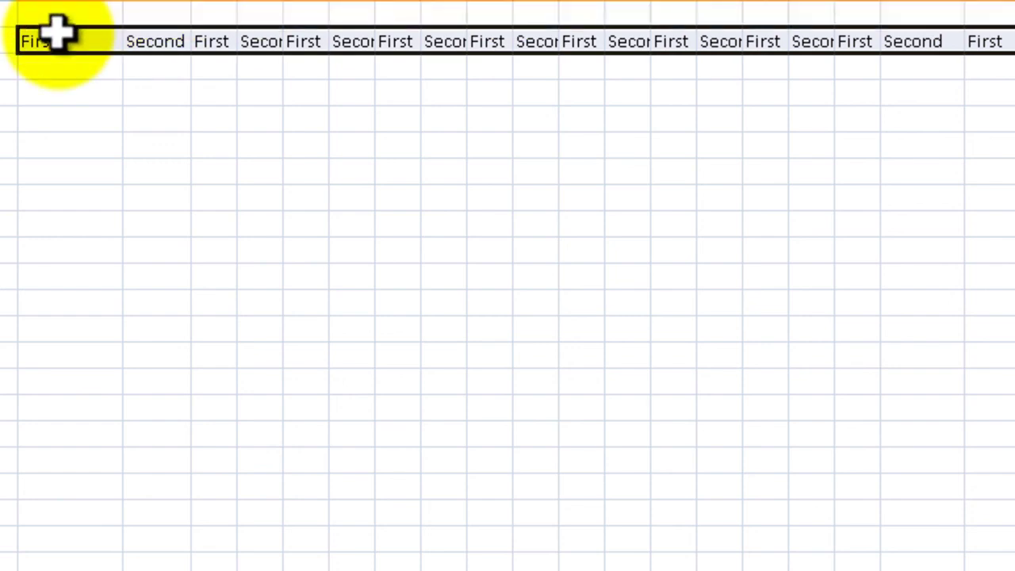
{"action": "key", "text": "Delete"}
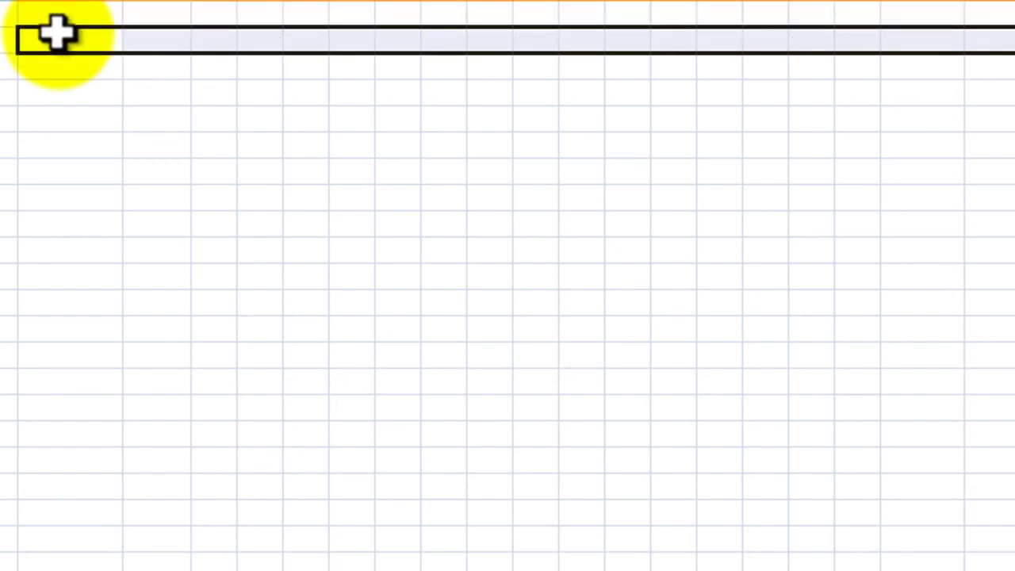
- Enter 1st in B2 and AutoFill the ordinals across row 2 to W2
{"action": "left_click", "coordinate": [57, 34]}
{"action": "type", "text": "1st"}
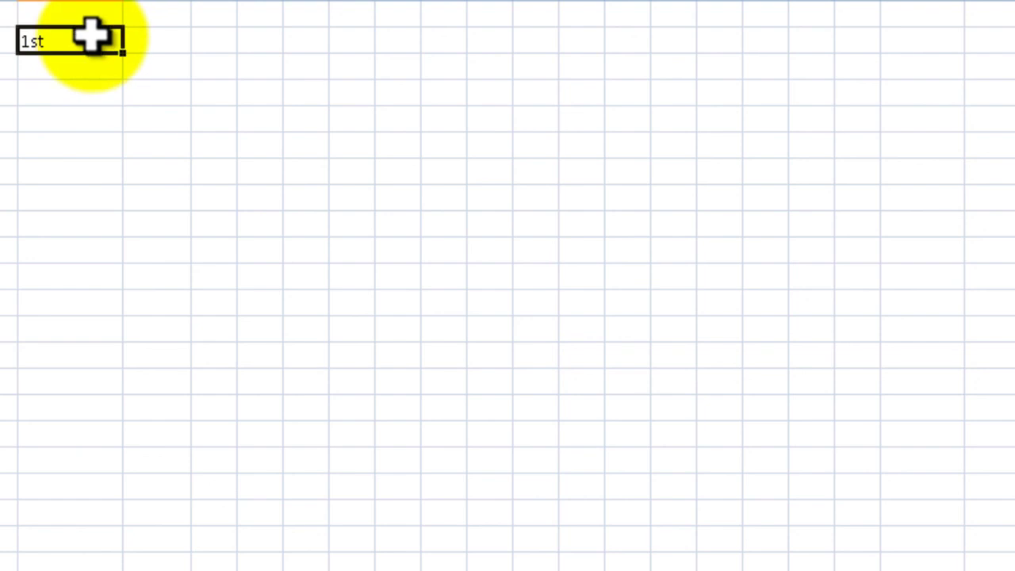
{"action": "left_click_drag", "start_coordinate": [125, 54], "coordinate": [1014, 57]}
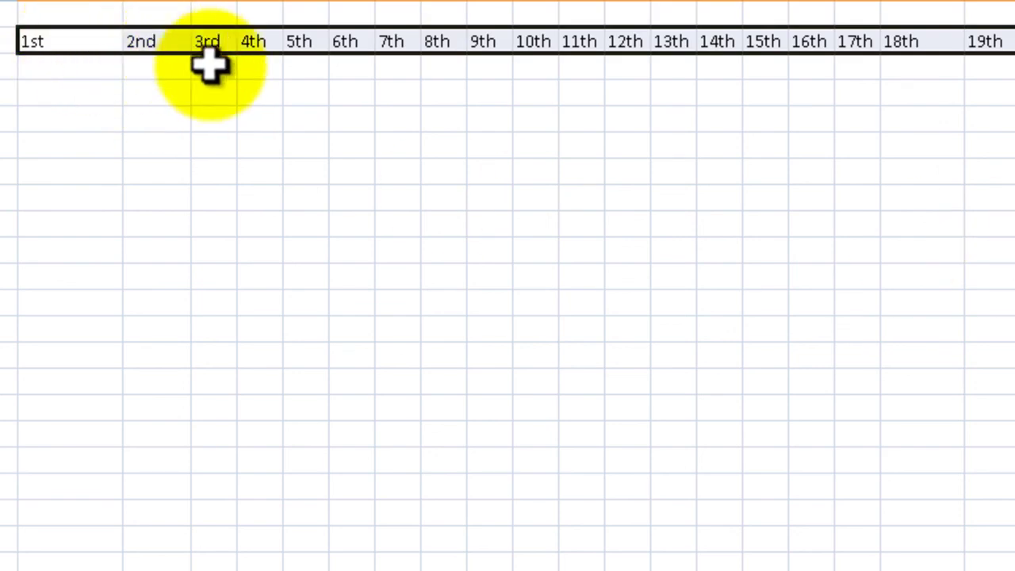
- AutoFill the ordinals from 1st in B2 down to B15
{"action": "left_click", "coordinate": [65, 111]}
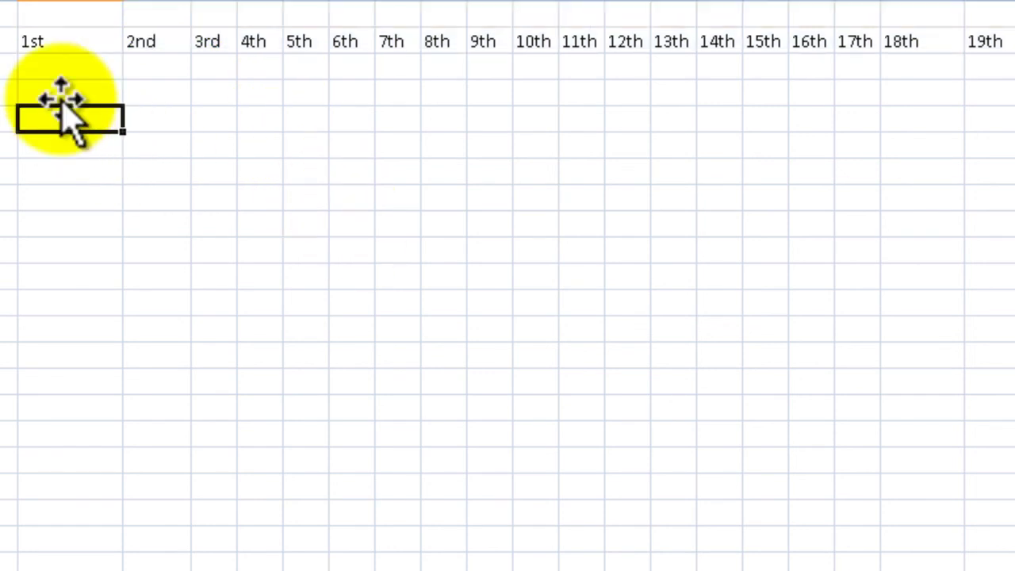
{"action": "left_click", "coordinate": [68, 40]}
{"action": "left_click_drag", "start_coordinate": [125, 55], "coordinate": [154, 395]}
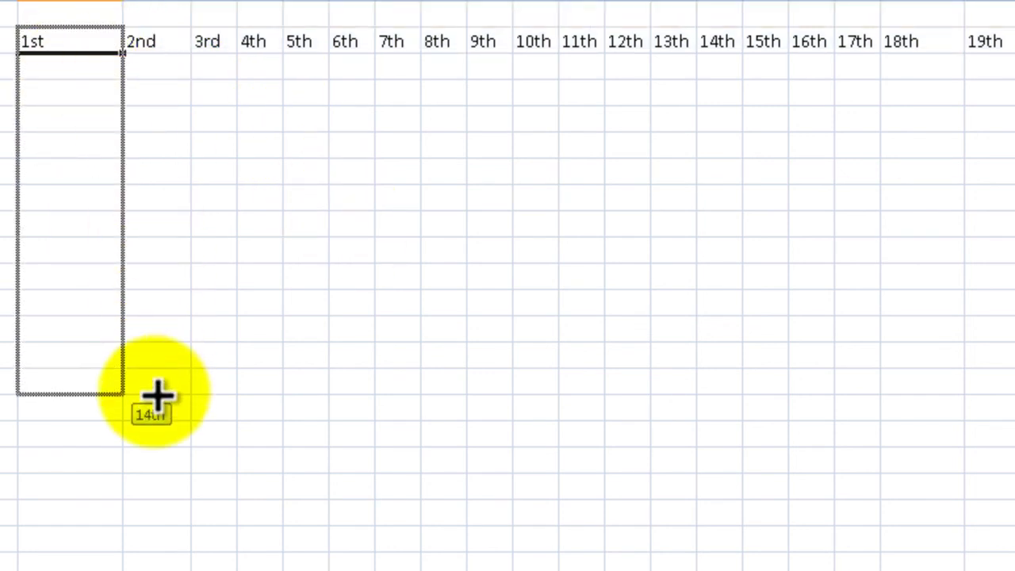
{"action": "left_click", "coordinate": [461, 143]}
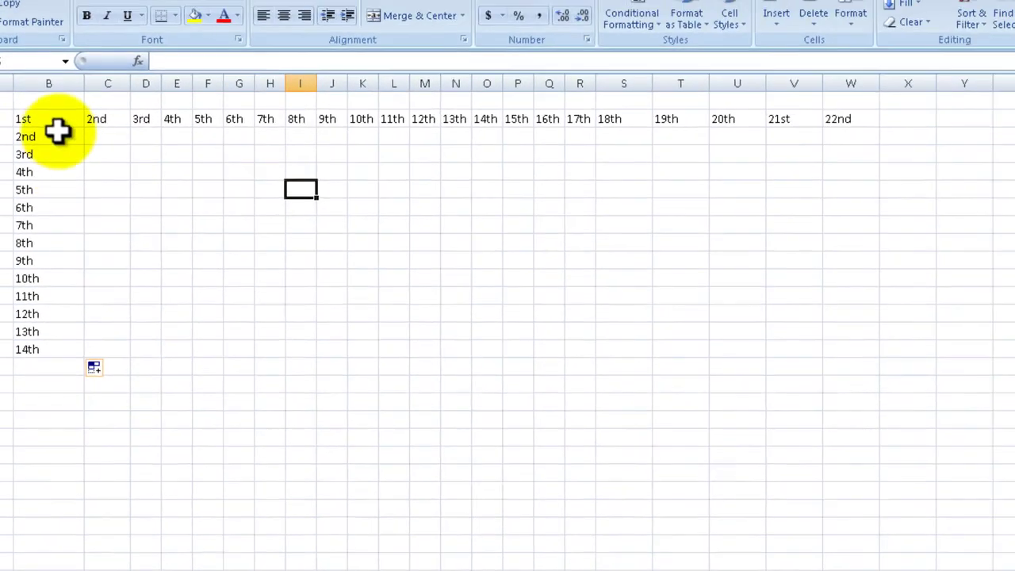
- Clear the range B2:W16 and select B2
{"action": "left_click_drag", "start_coordinate": [59, 53], "coordinate": [1014, 414]}
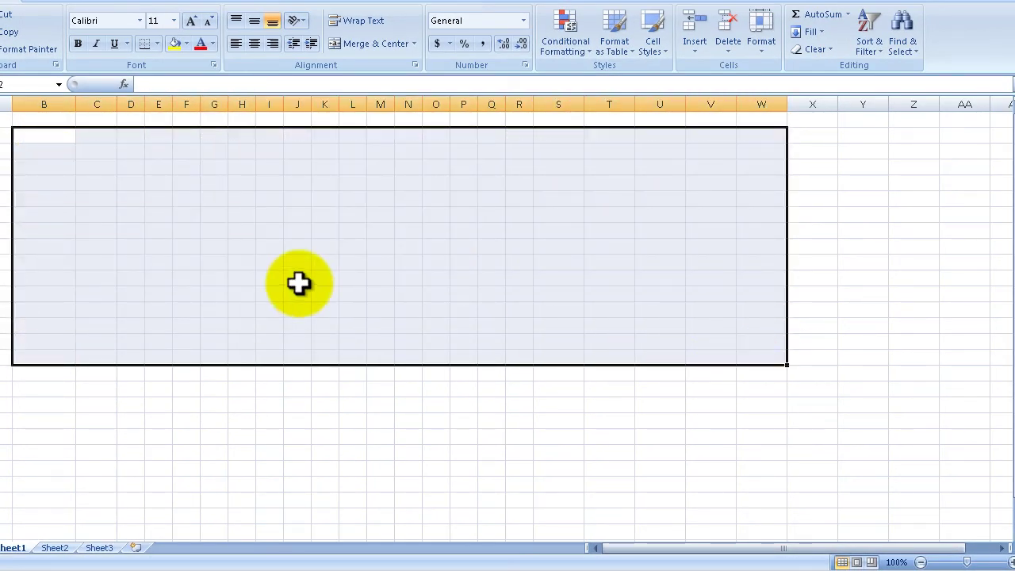
{"action": "left_click", "coordinate": [131, 199]}
{"action": "left_click", "coordinate": [47, 133]}
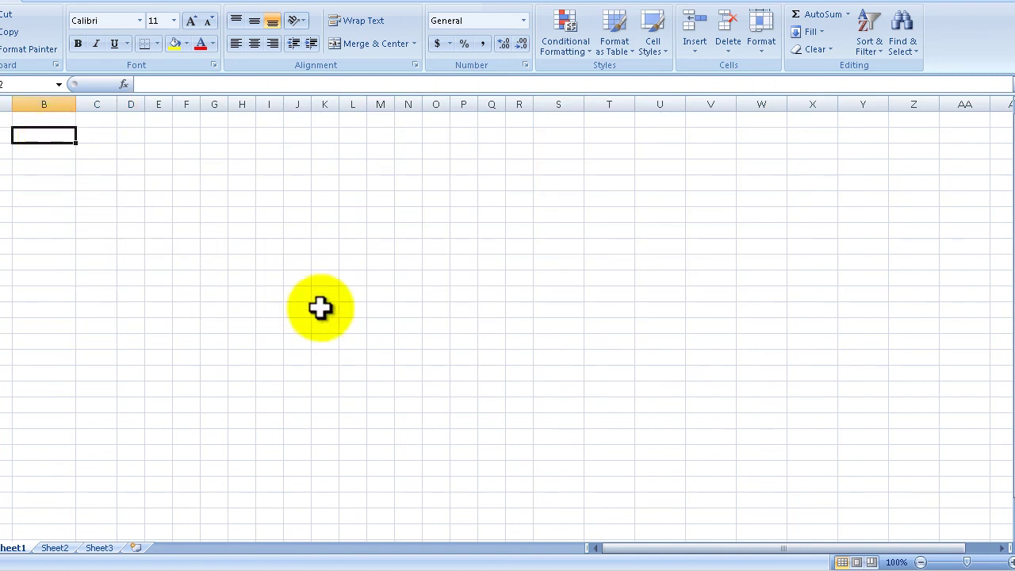